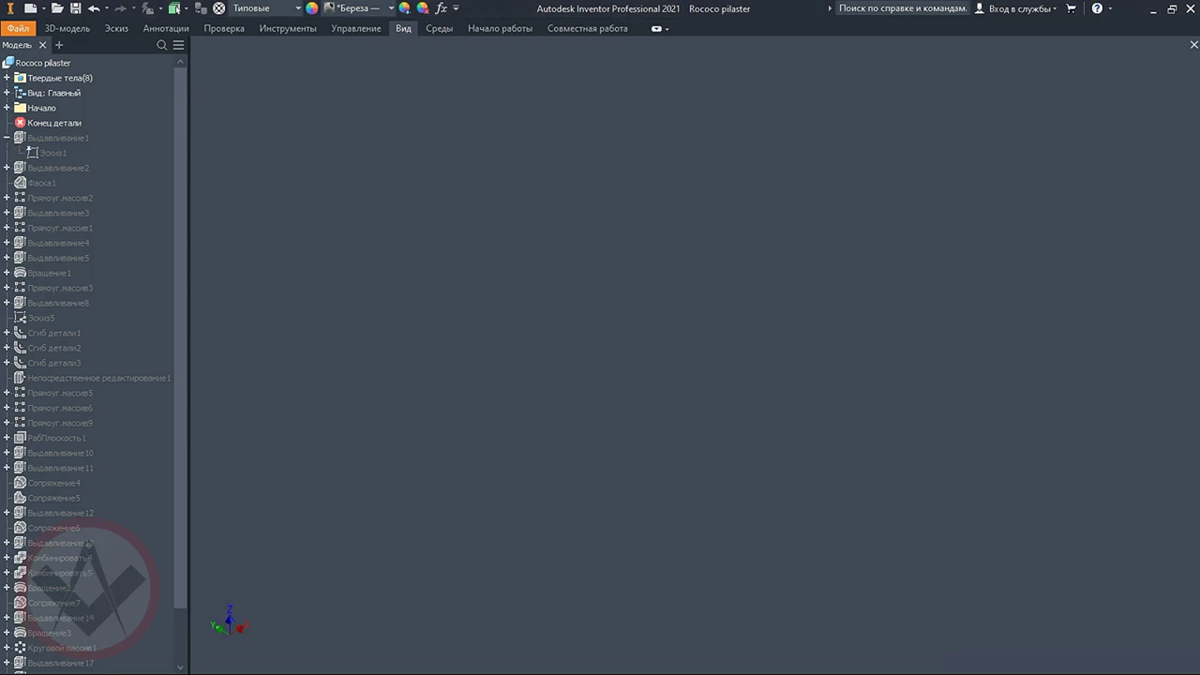
Step: Re-confirm Выдавливание1, extruding the 200 × 40 rectangle into a 10 mm thick board
{"action": "left_click", "coordinate": [53, 152]}
{"action": "left_click", "coordinate": [52, 152]}
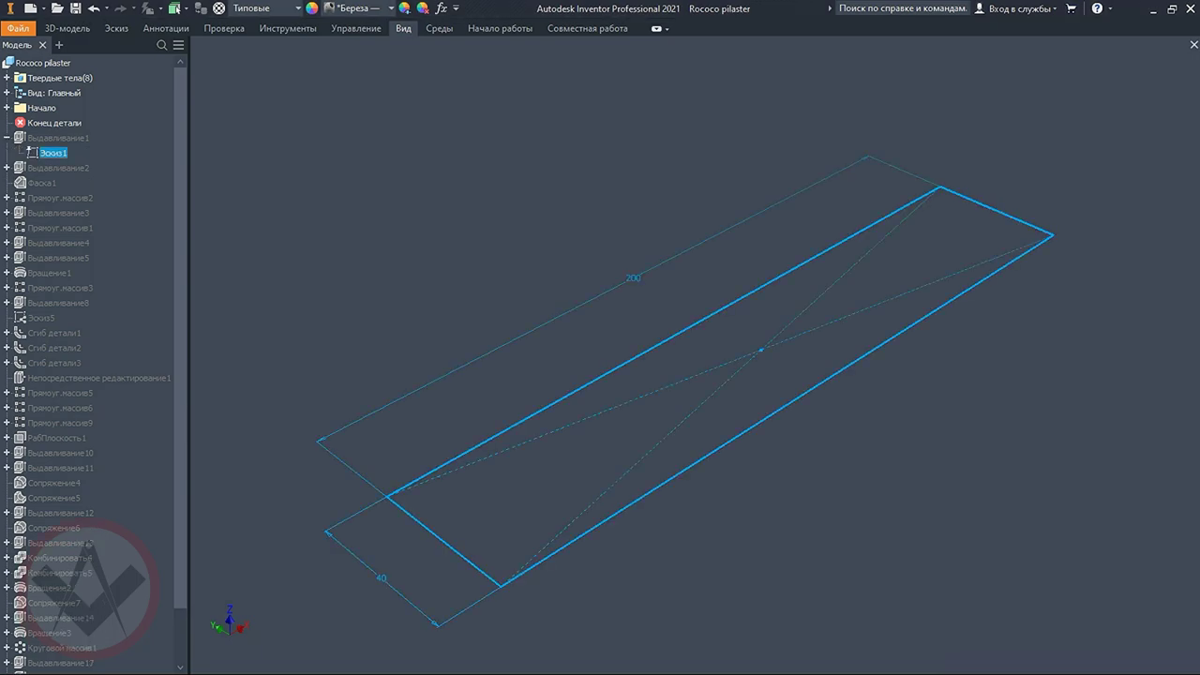
{"action": "left_click", "coordinate": [58, 138]}
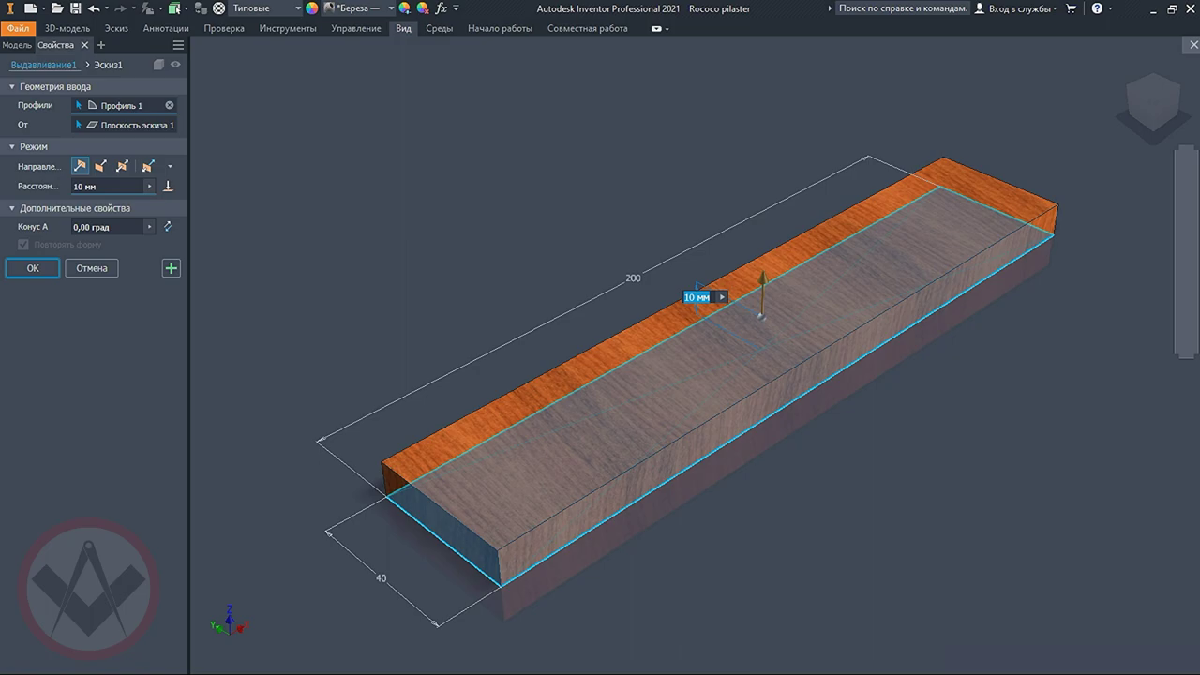
{"action": "left_click", "coordinate": [32, 268]}
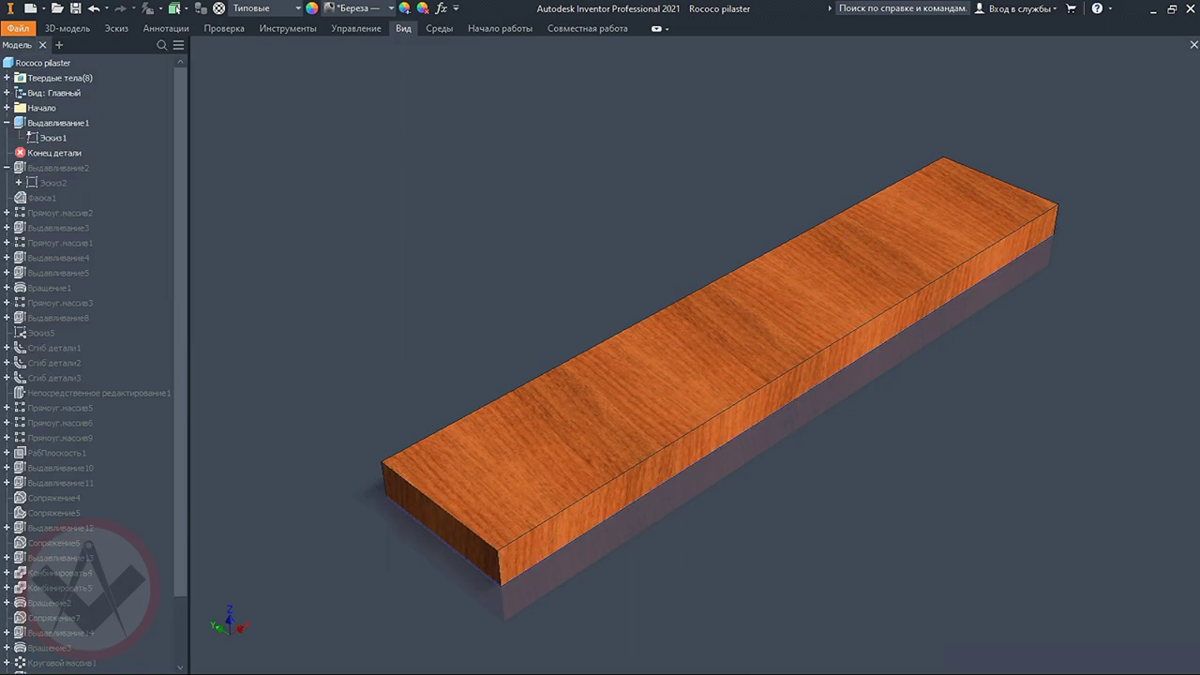
Step: Confirm the 2 mm deep Выдавливание2 groove cut along the board's long edges
{"action": "double_click", "coordinate": [53, 183]}
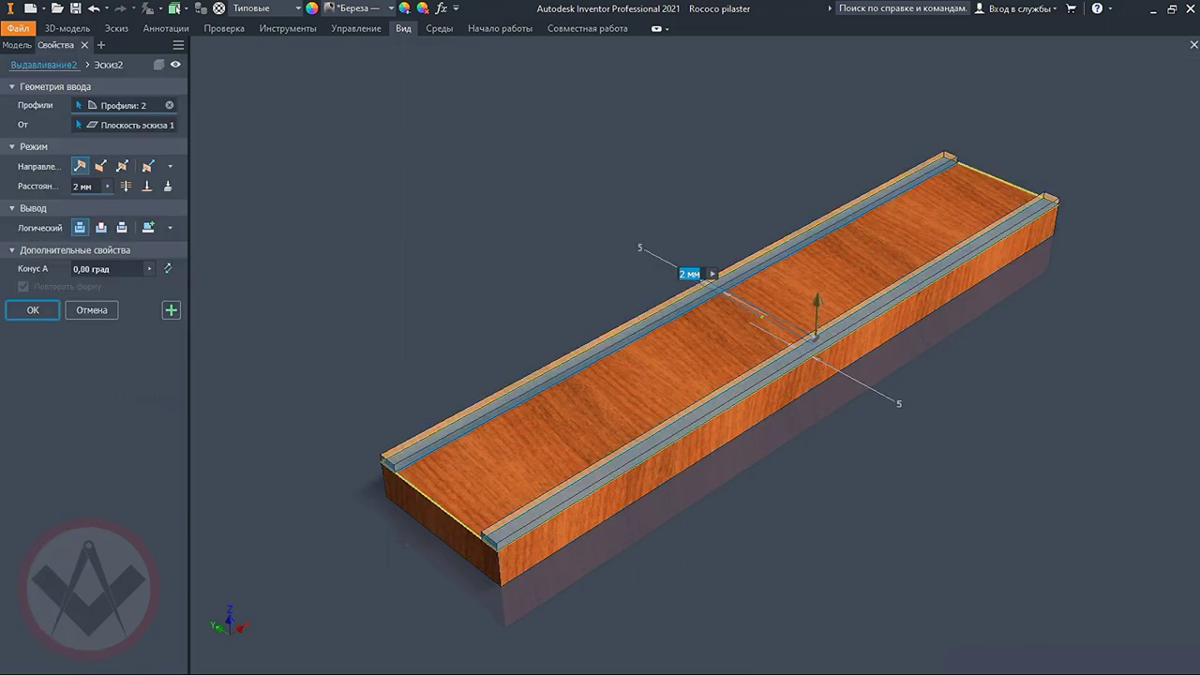
{"action": "key", "text": "Return"}
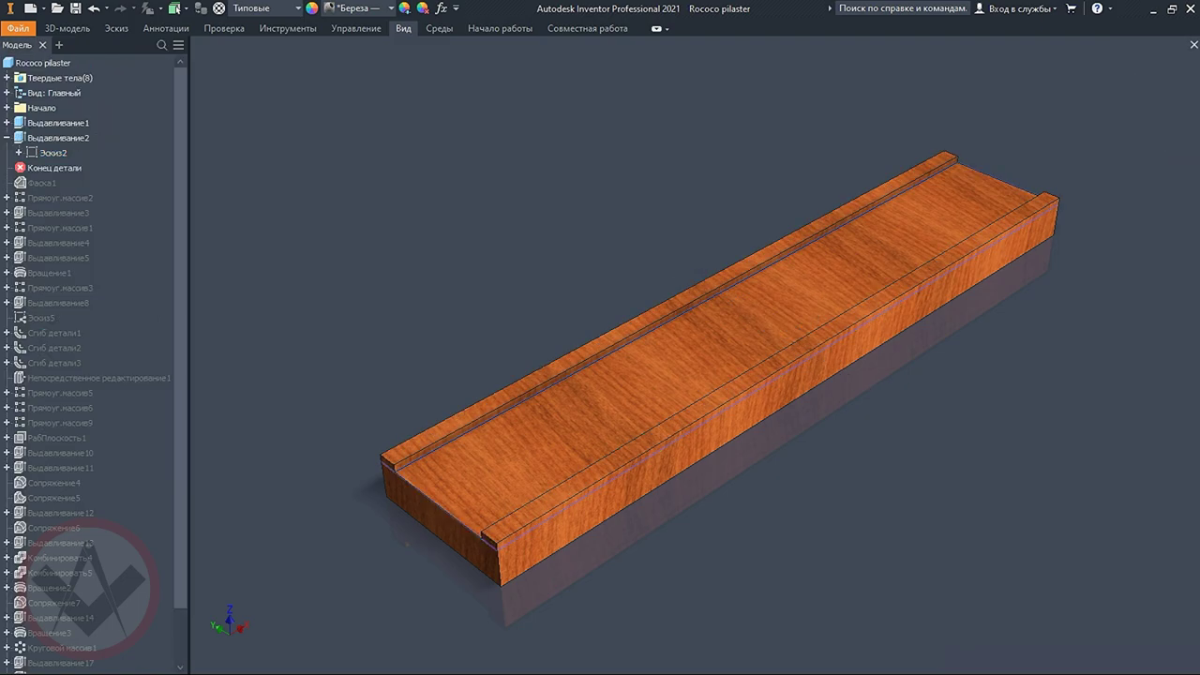
{"action": "scroll", "coordinate": [485, 631], "scroll_direction": "down", "scroll_amount": 5}
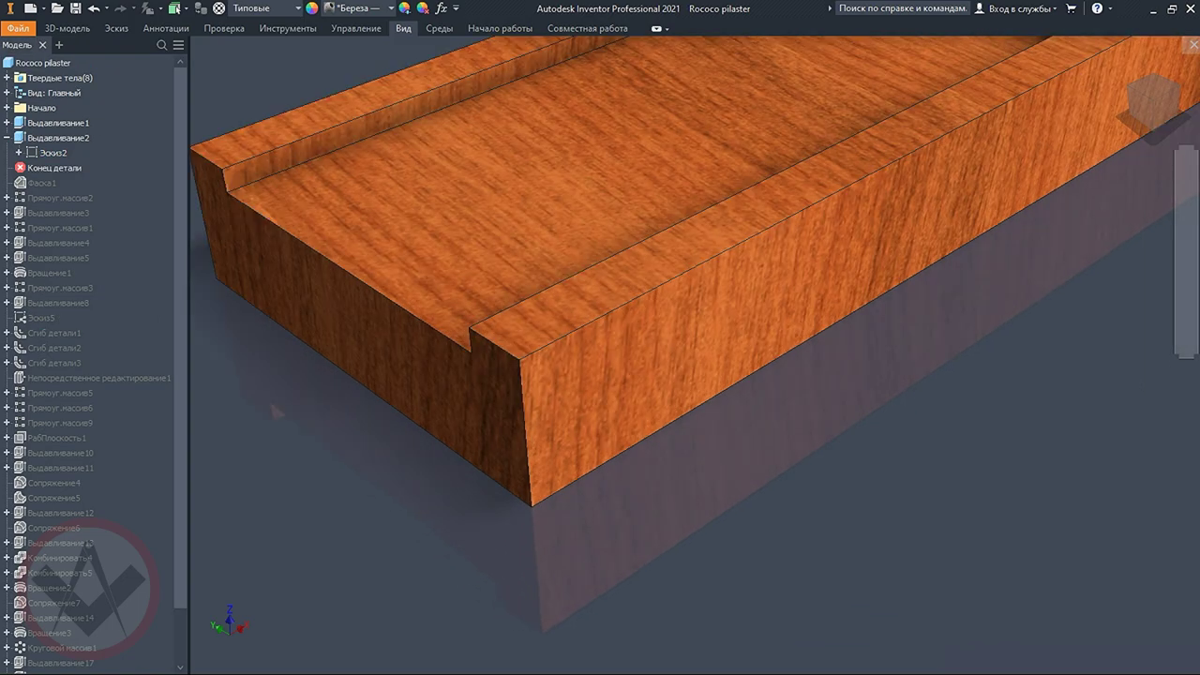
Step: Apply the Фаска1 chamfer to the groove edges and zoom out
{"action": "left_click", "coordinate": [42, 183]}
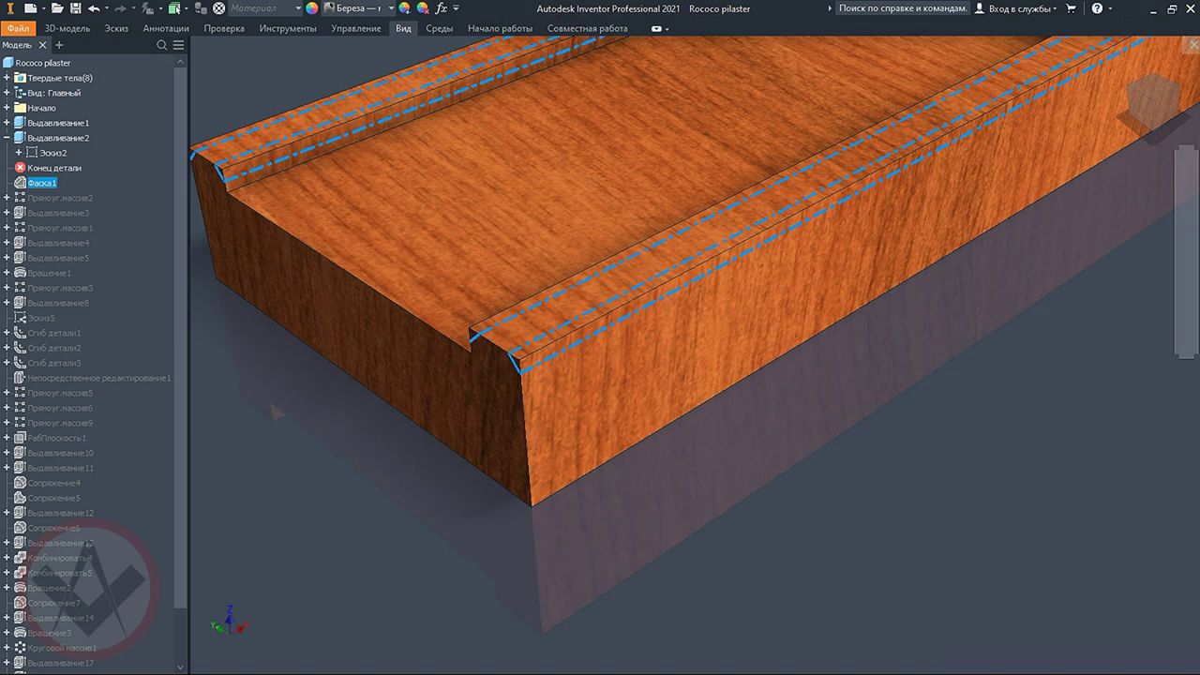
{"action": "left_click", "coordinate": [992, 568]}
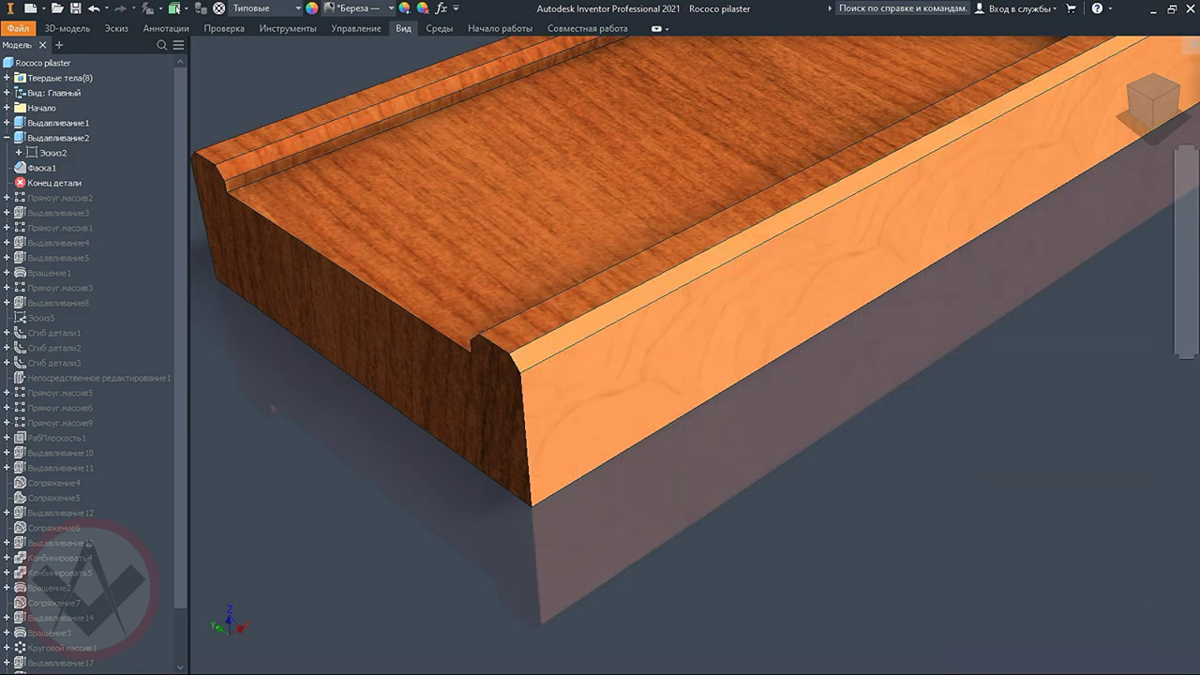
{"action": "scroll", "coordinate": [713, 394], "scroll_direction": "up", "scroll_amount": 3}
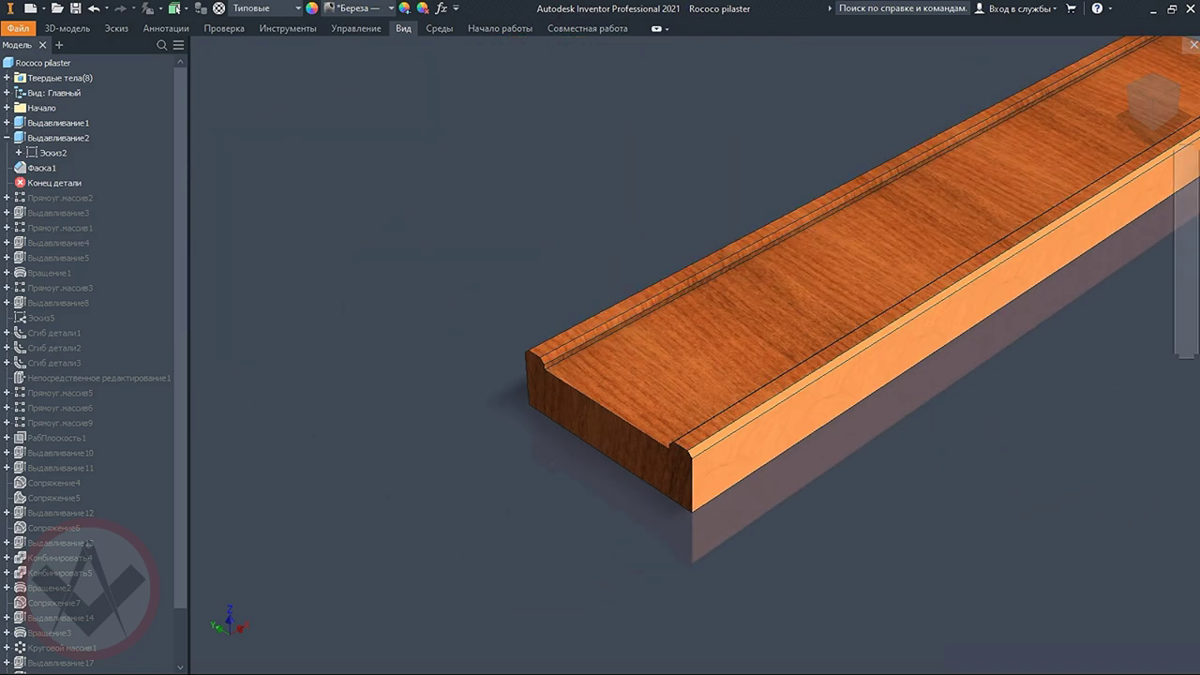
{"action": "scroll", "coordinate": [713, 393], "scroll_direction": "up", "scroll_amount": 2}
{"action": "scroll", "coordinate": [713, 394], "scroll_direction": "up", "scroll_amount": 1}
{"action": "scroll", "coordinate": [713, 393], "scroll_direction": "up", "scroll_amount": 1}
{"action": "scroll", "coordinate": [720, 413], "scroll_direction": "up", "scroll_amount": 1}
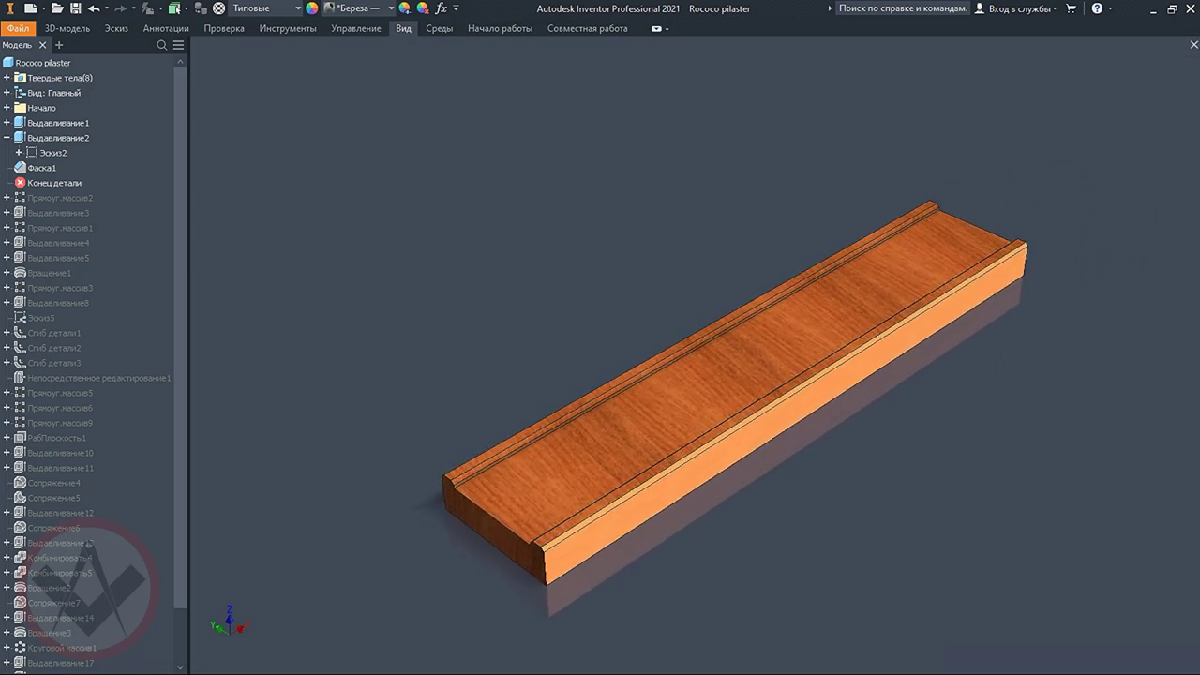
{"action": "scroll", "coordinate": [720, 394], "scroll_direction": "up", "scroll_amount": 1}
{"action": "scroll", "coordinate": [720, 394], "scroll_direction": "up", "scroll_amount": 1}
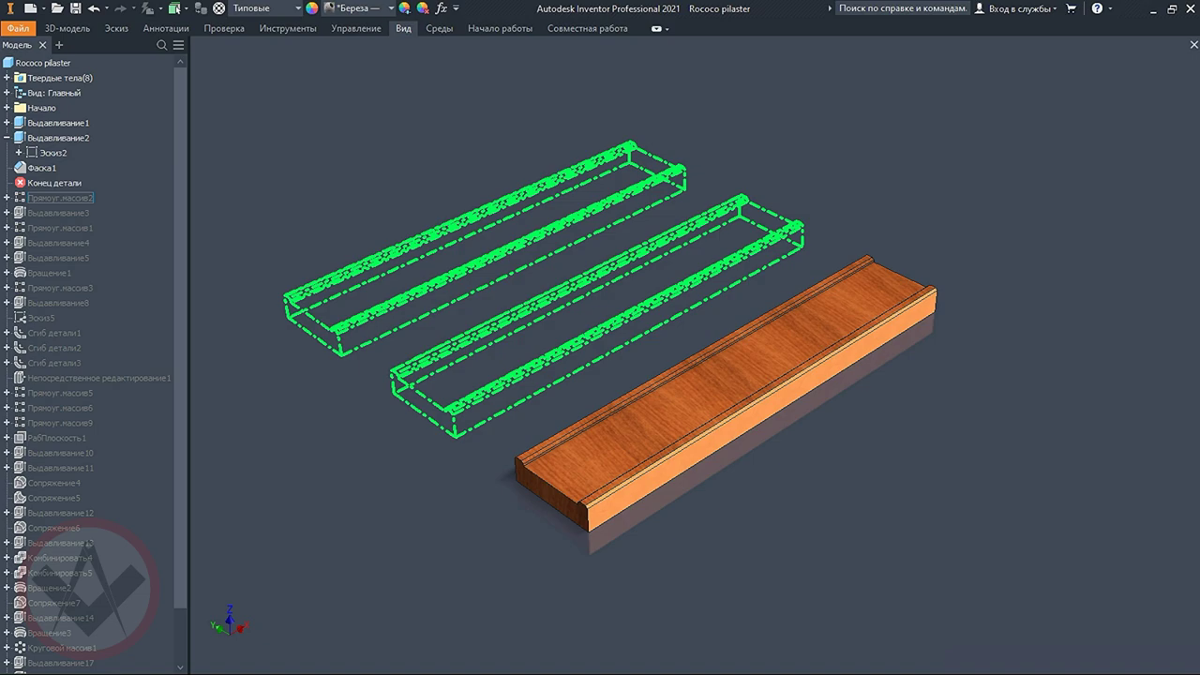
Step: Pattern the board into three copies with Прямоуг.массив2 and commit the Выдавливание3 S-shaped groove cut
{"action": "double_click", "coordinate": [59, 198]}
{"action": "key", "text": "Return"}
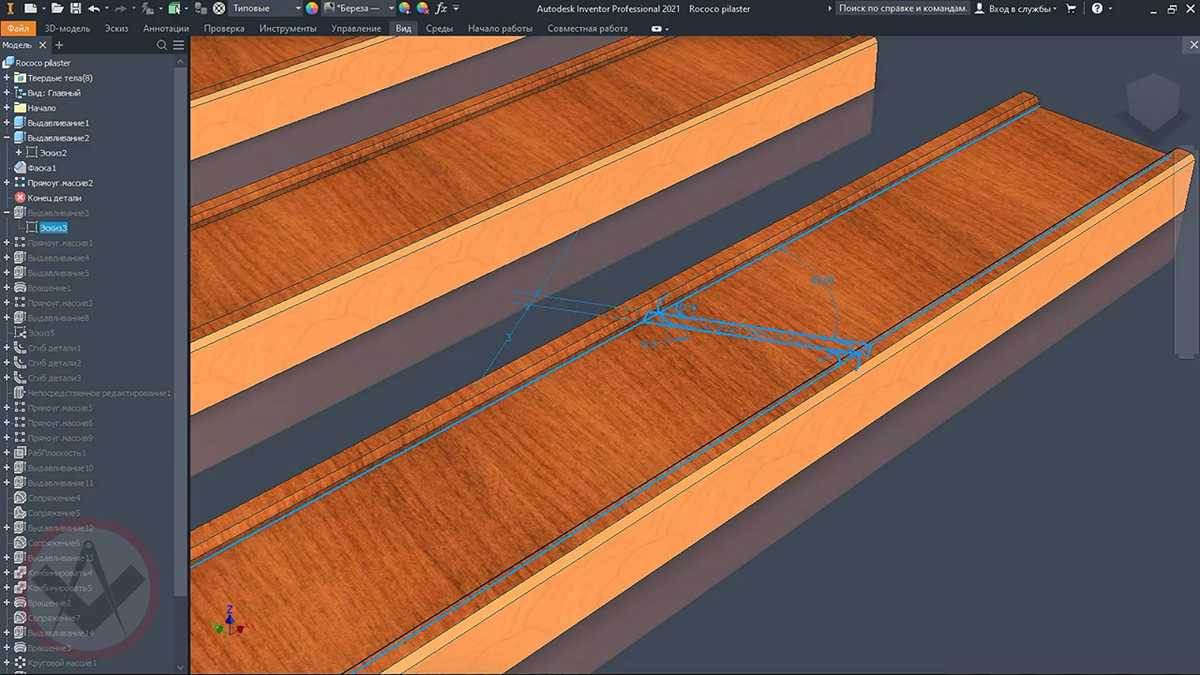
{"action": "left_click", "coordinate": [32, 329]}
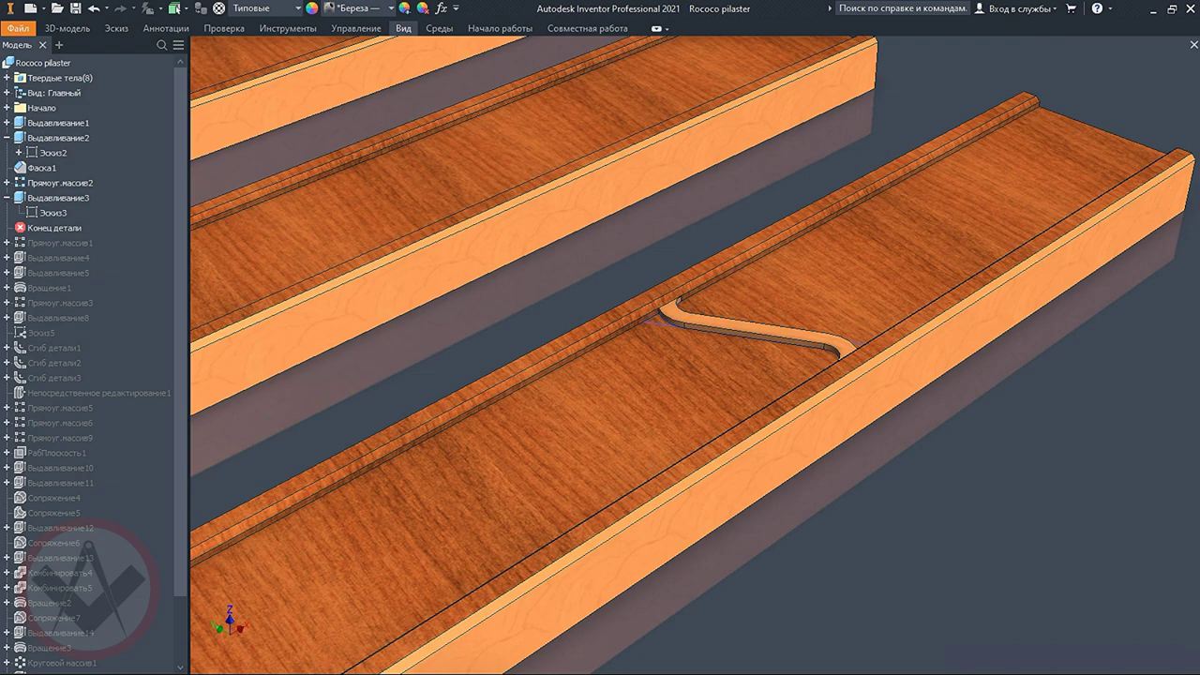
Step: Repeat the S-groove along the whole board with Прямоуг.массив1
{"action": "scroll", "coordinate": [693, 356], "scroll_direction": "down", "scroll_amount": 3}
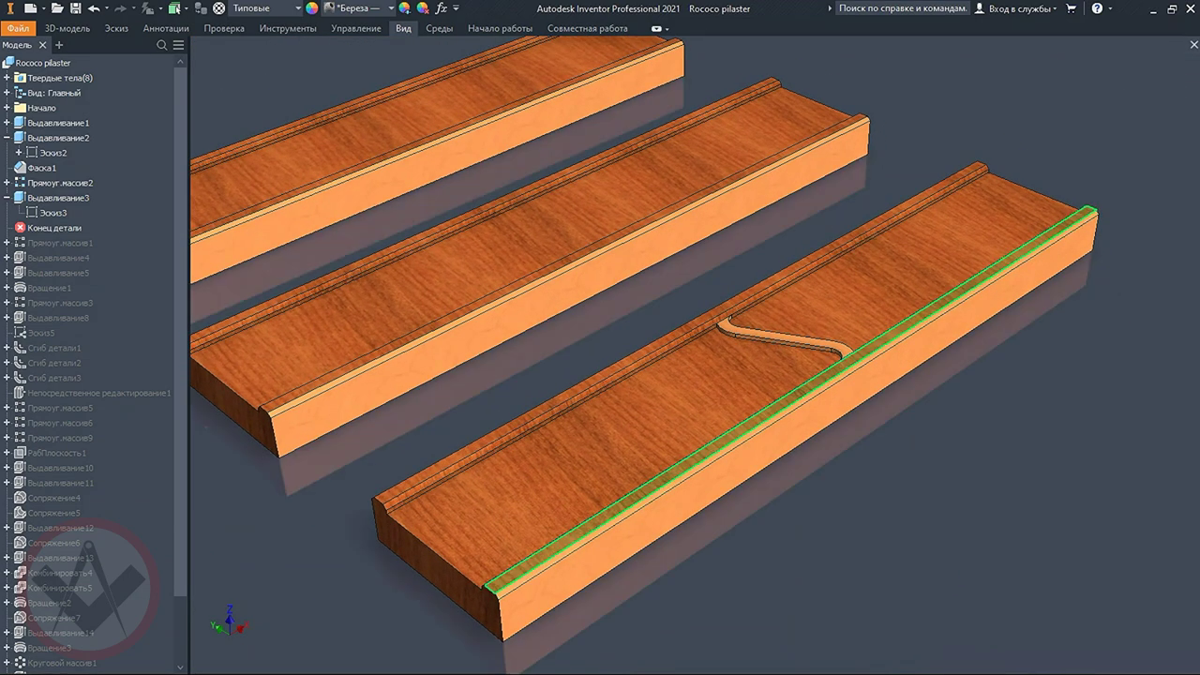
{"action": "double_click", "coordinate": [59, 242]}
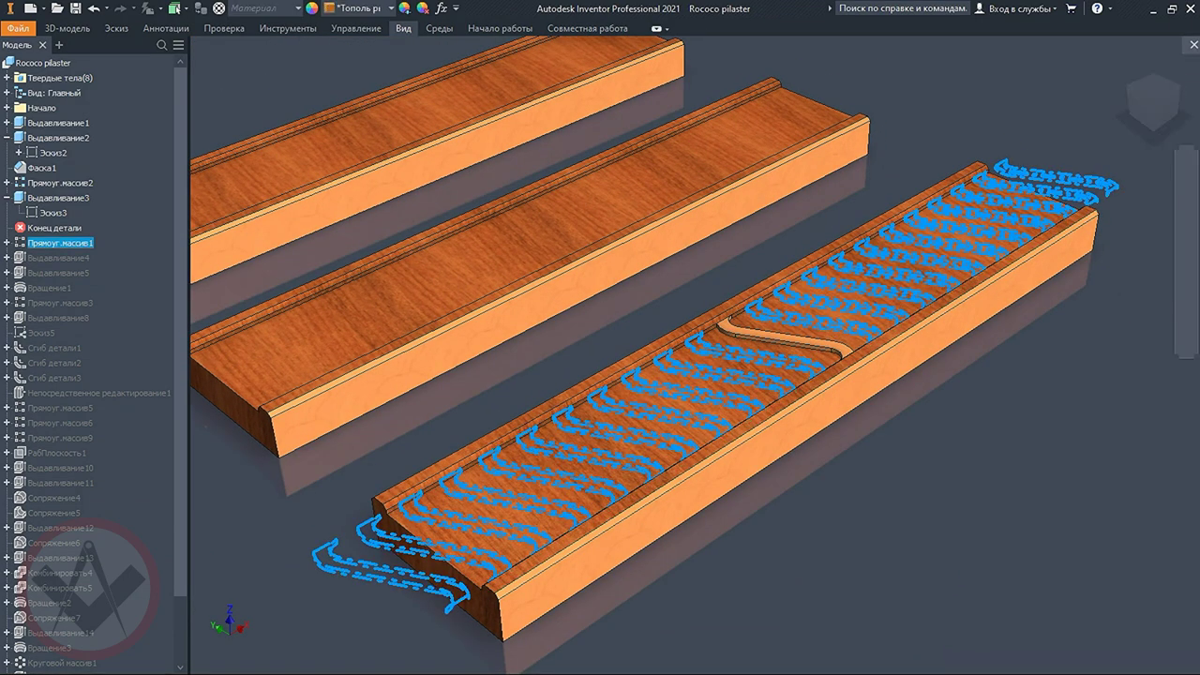
{"action": "left_click", "coordinate": [1049, 582]}
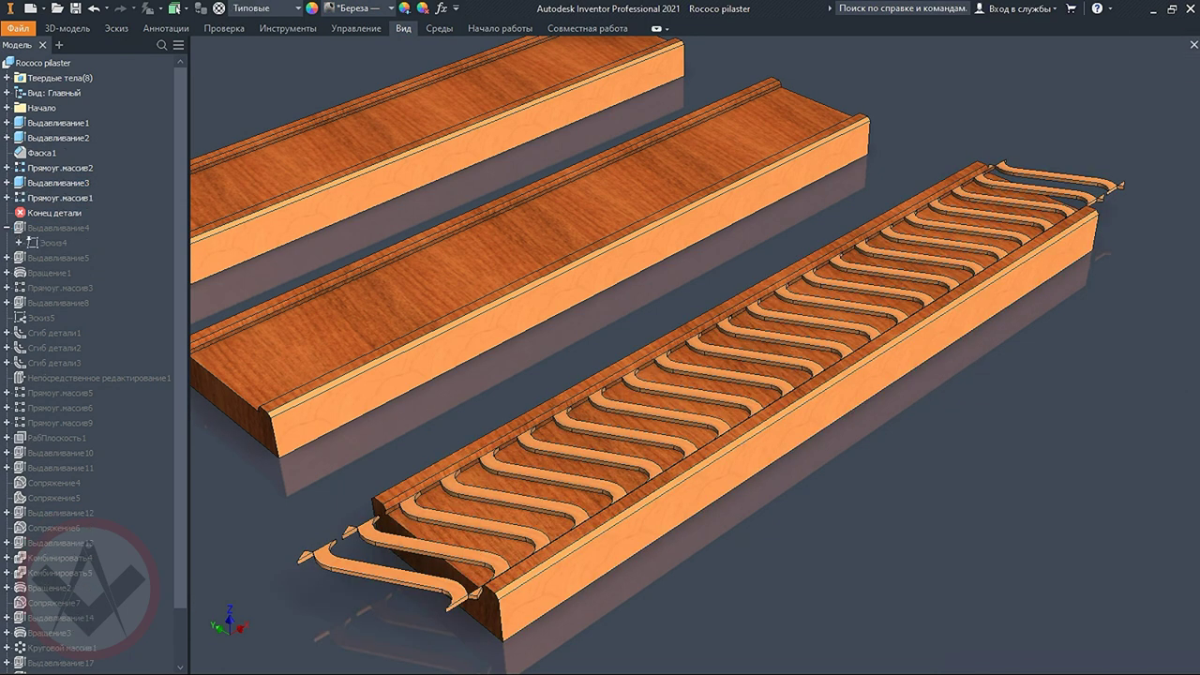
{"action": "key", "text": "F6"}
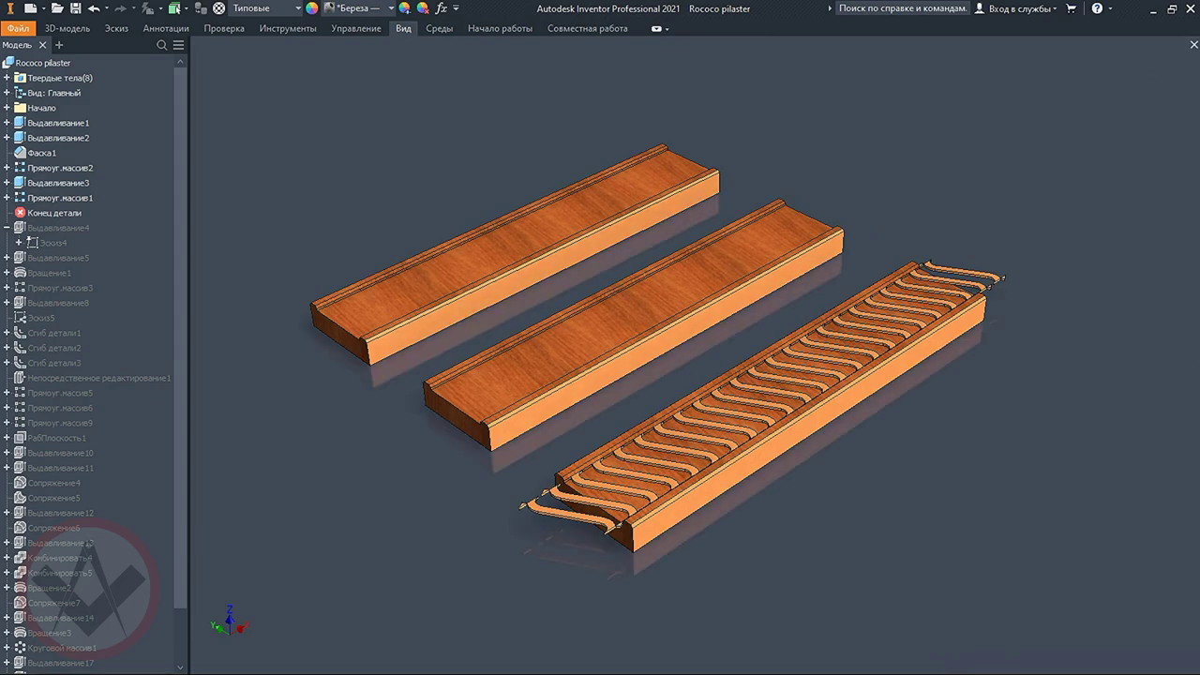
Step: Trim the grooves' overhanging ends flush with the Выдавливание4 extrusion
{"action": "left_click", "coordinate": [52, 243]}
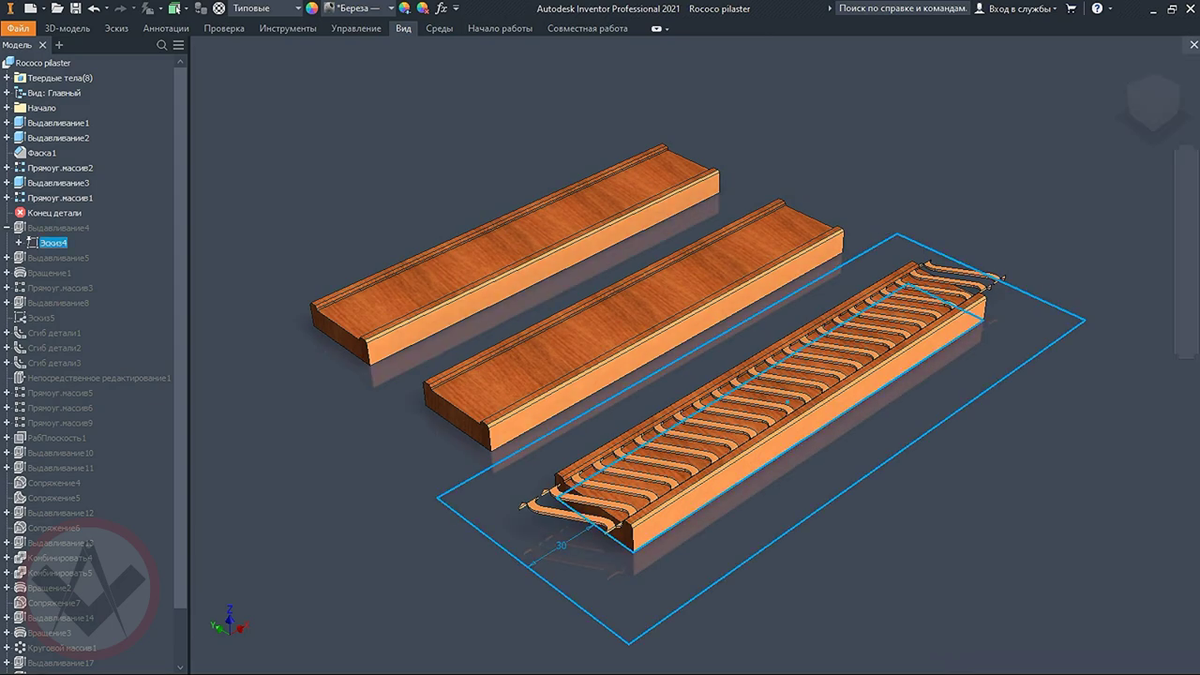
{"action": "left_click", "coordinate": [58, 228]}
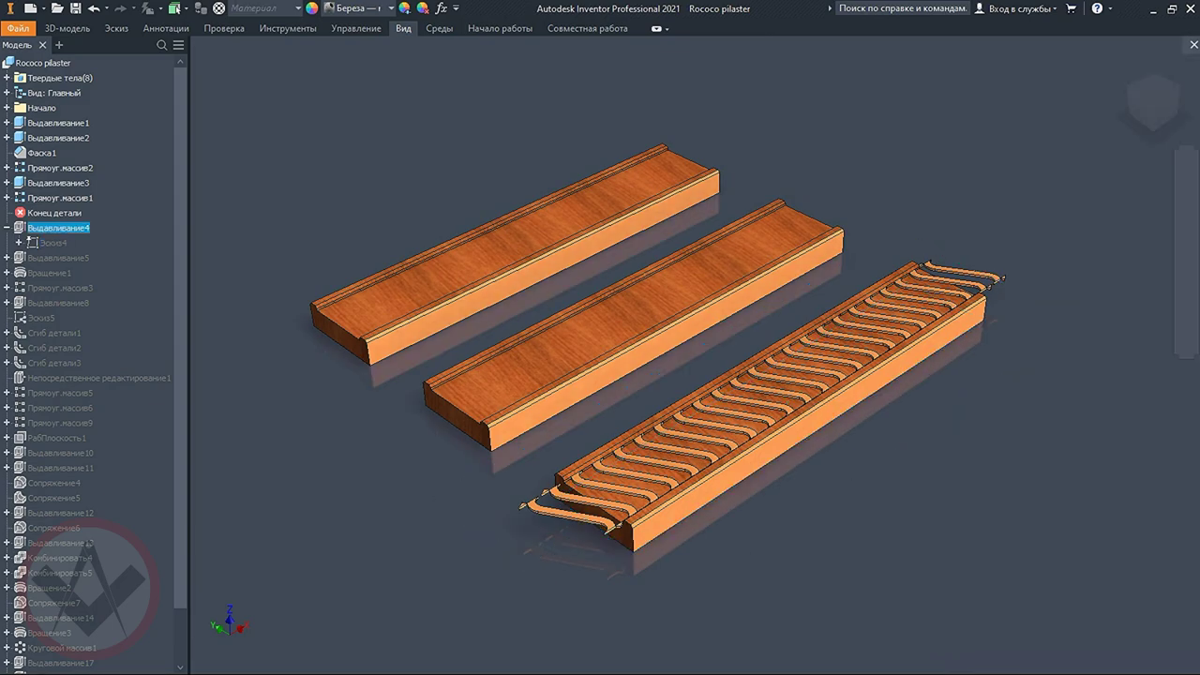
{"action": "double_click", "coordinate": [58, 228]}
{"action": "key", "text": "Return"}
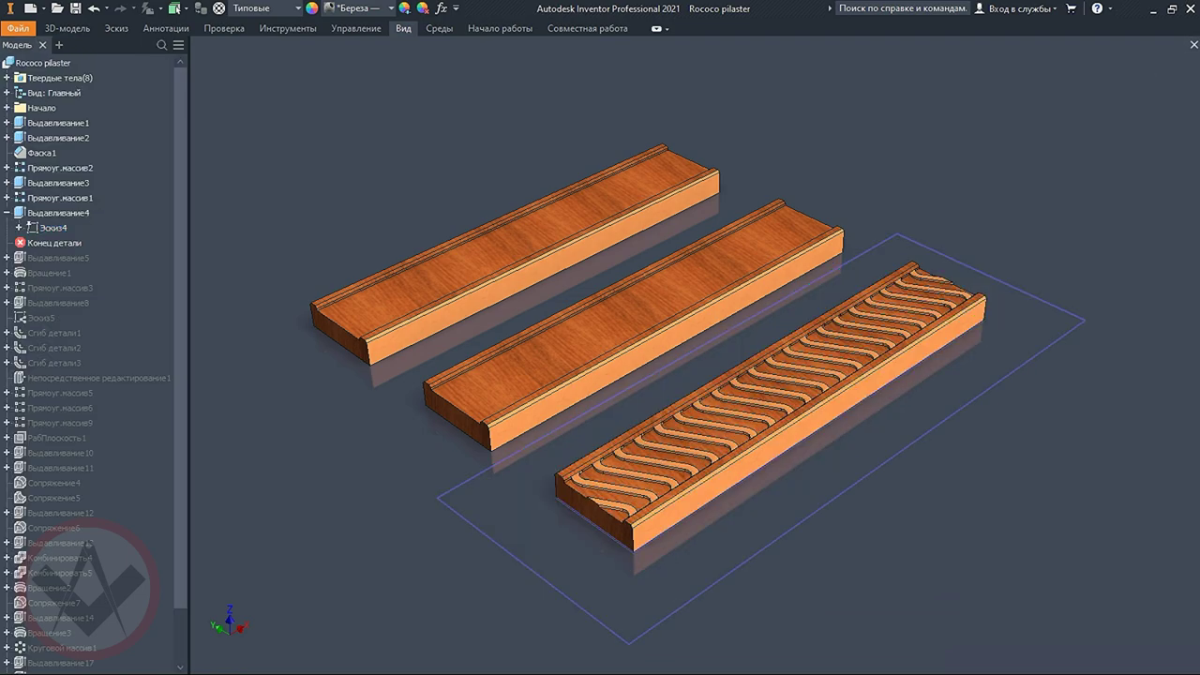
Step: Extrude-cut the concave channel along the middle board from Эскиз6
{"action": "scroll", "coordinate": [694, 290], "scroll_direction": "up", "scroll_amount": 3}
{"action": "scroll", "coordinate": [694, 291], "scroll_direction": "up", "scroll_amount": 1}
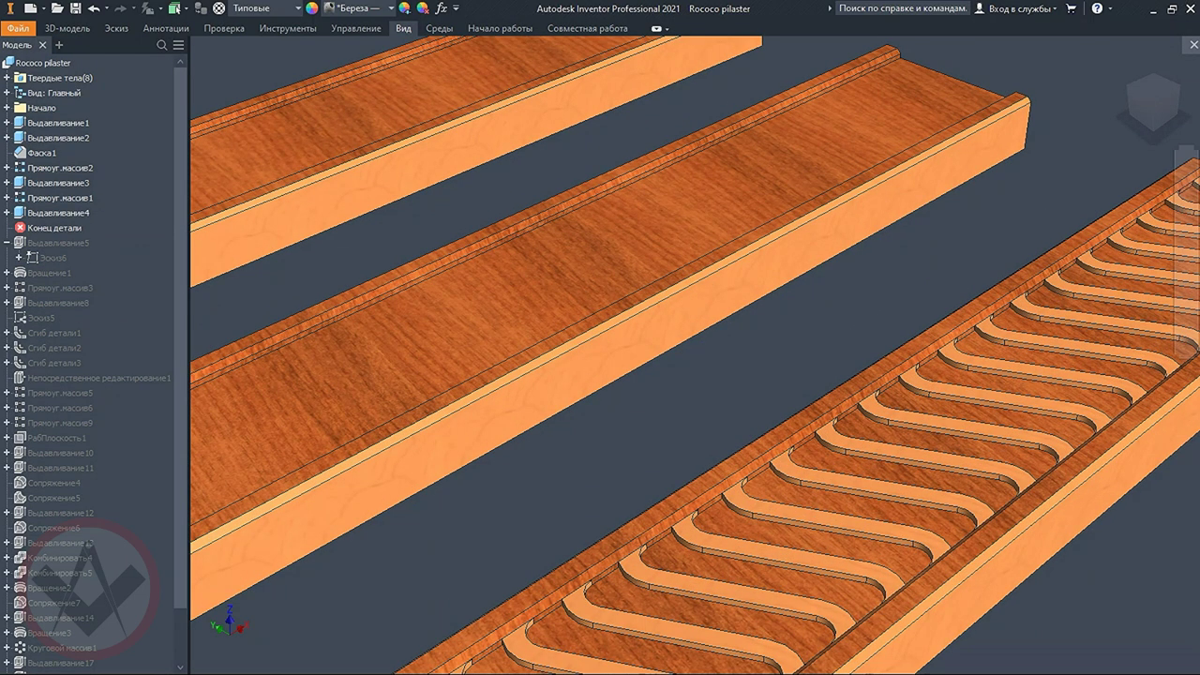
{"action": "scroll", "coordinate": [694, 291], "scroll_direction": "up", "scroll_amount": 1}
{"action": "scroll", "coordinate": [694, 356], "scroll_direction": "down", "scroll_amount": 1}
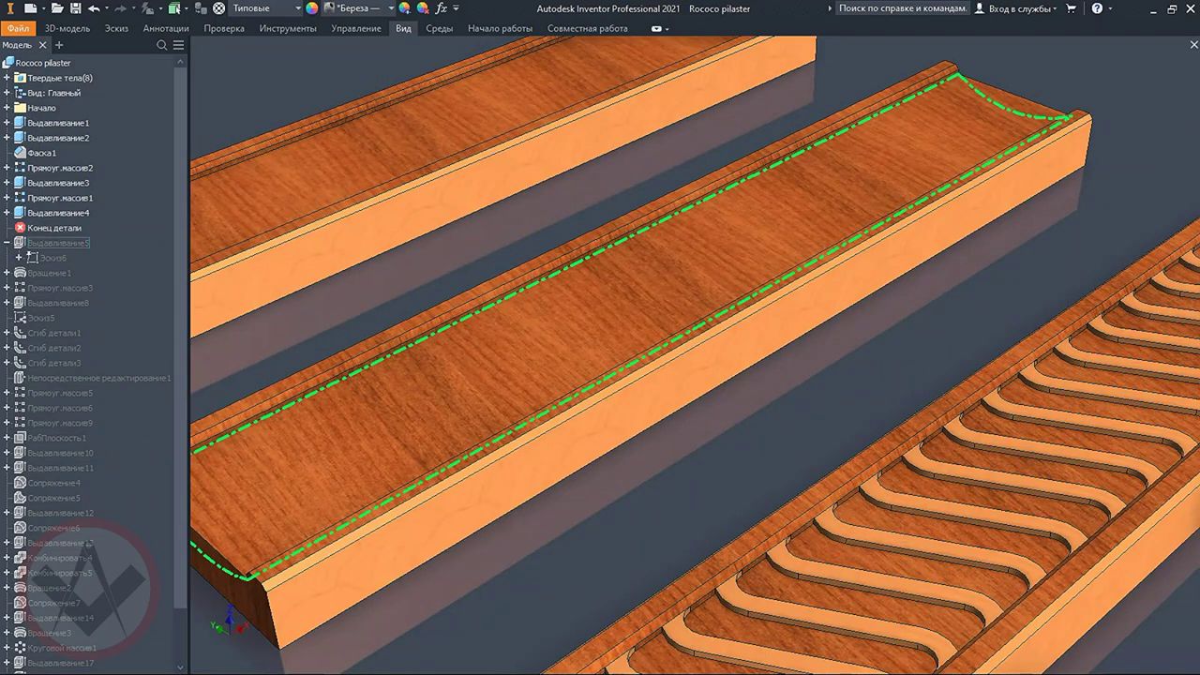
{"action": "left_click", "coordinate": [53, 256]}
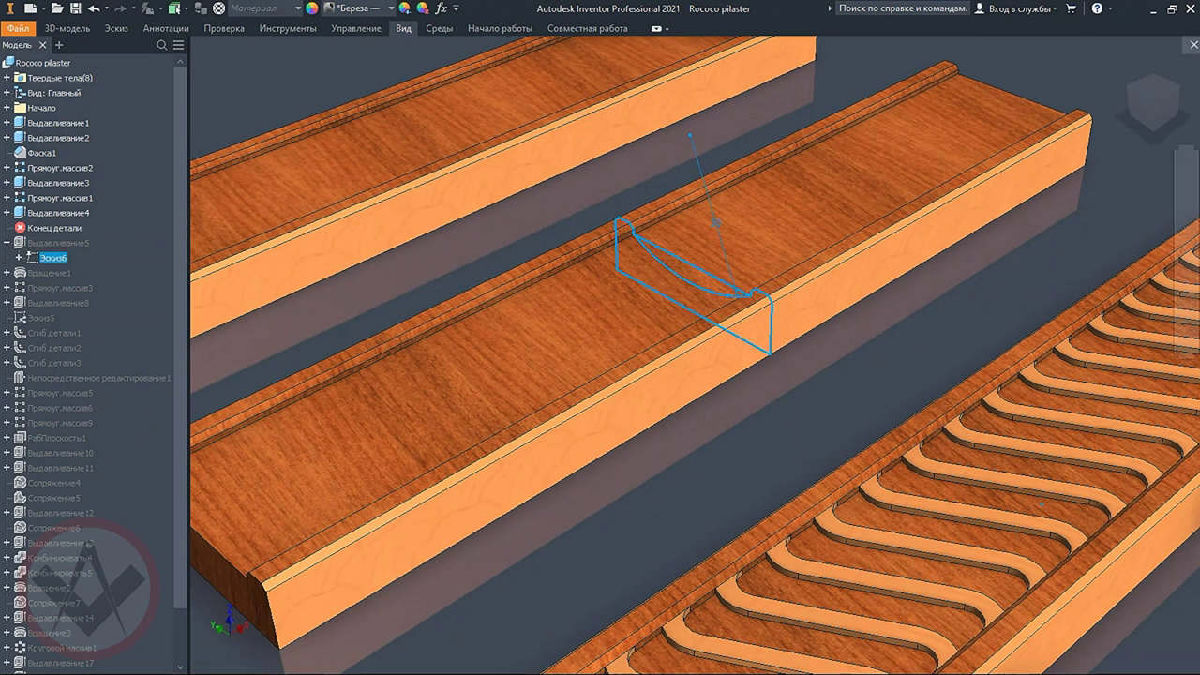
{"action": "key", "text": "e"}
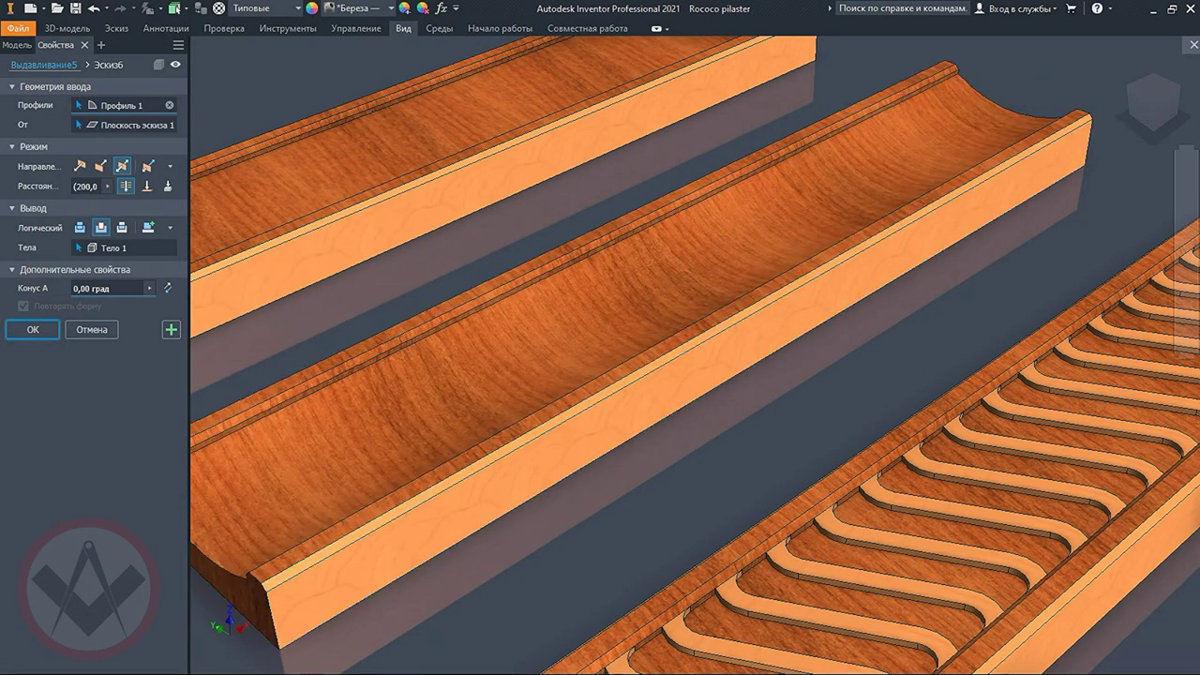
{"action": "key", "text": "Return"}
Step: Revolve a ball in the channel with Вращение1 and repeat it along the channel with Прямоуг.массив3
{"action": "scroll", "coordinate": [657, 356], "scroll_direction": "down", "scroll_amount": 2}
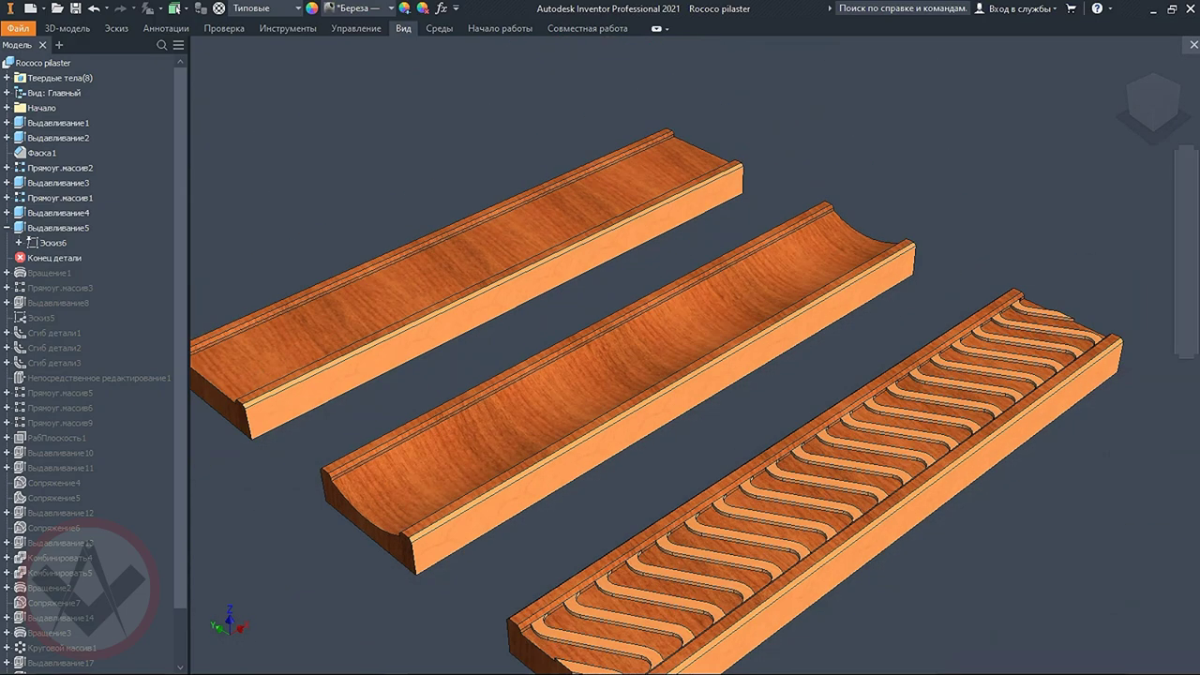
{"action": "left_click", "coordinate": [6, 272]}
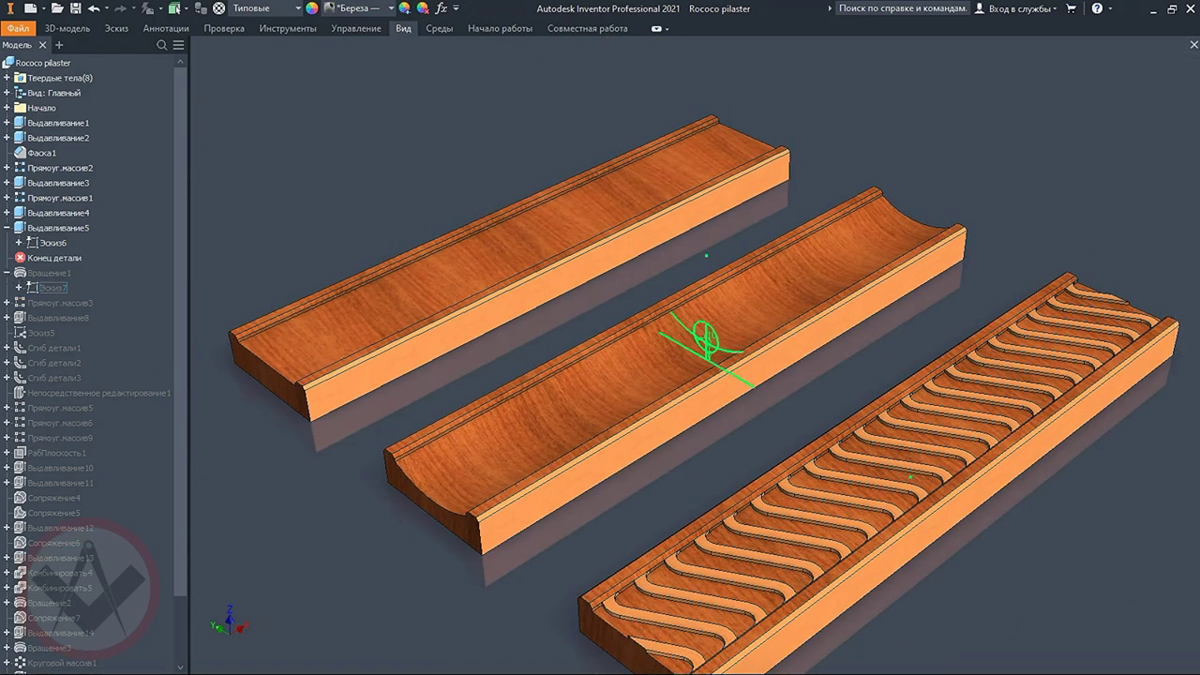
{"action": "left_click", "coordinate": [53, 287]}
{"action": "double_click", "coordinate": [47, 272]}
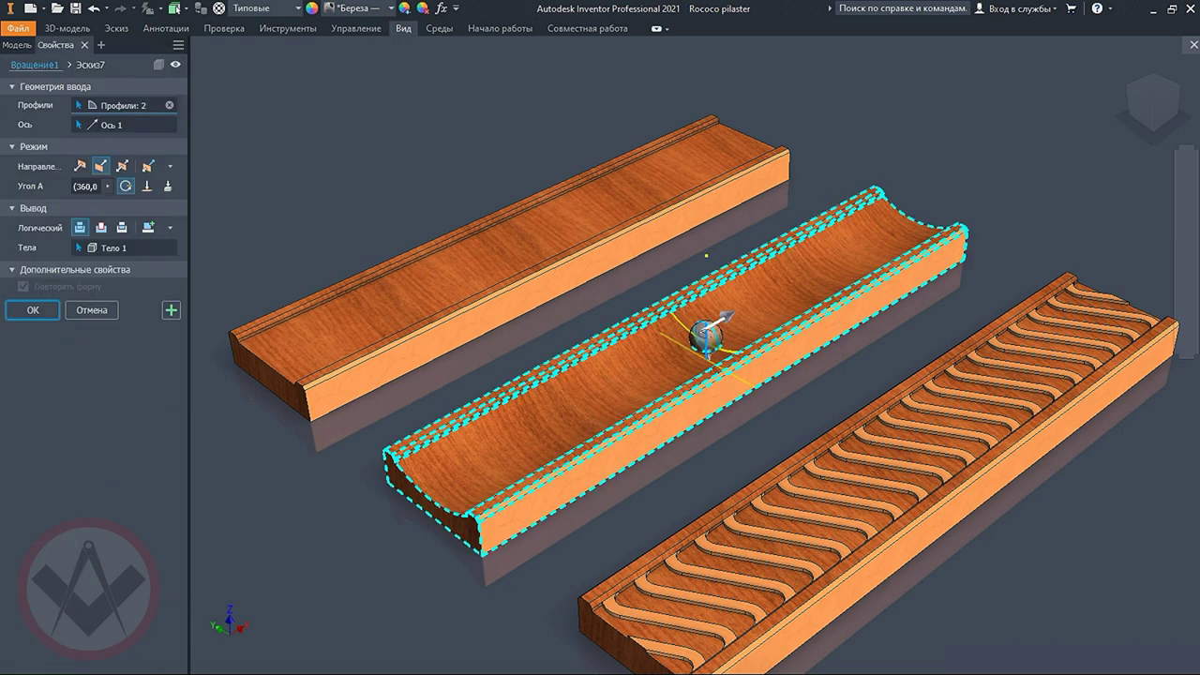
{"action": "key", "text": "Return"}
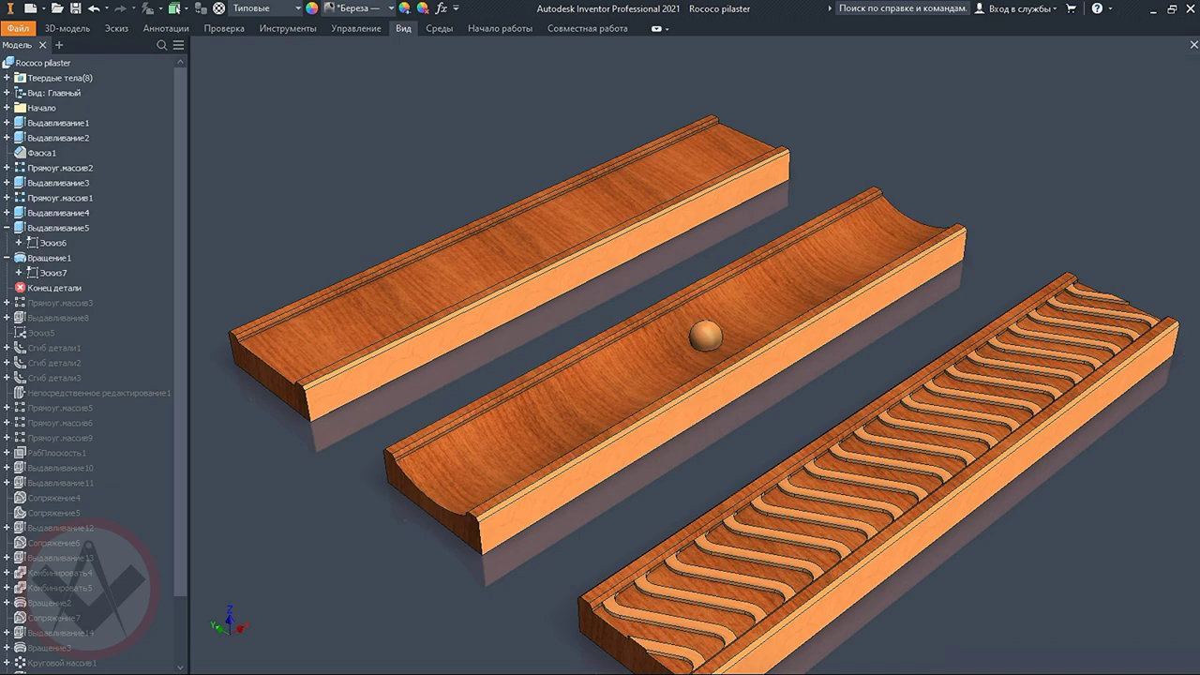
{"action": "double_click", "coordinate": [58, 302]}
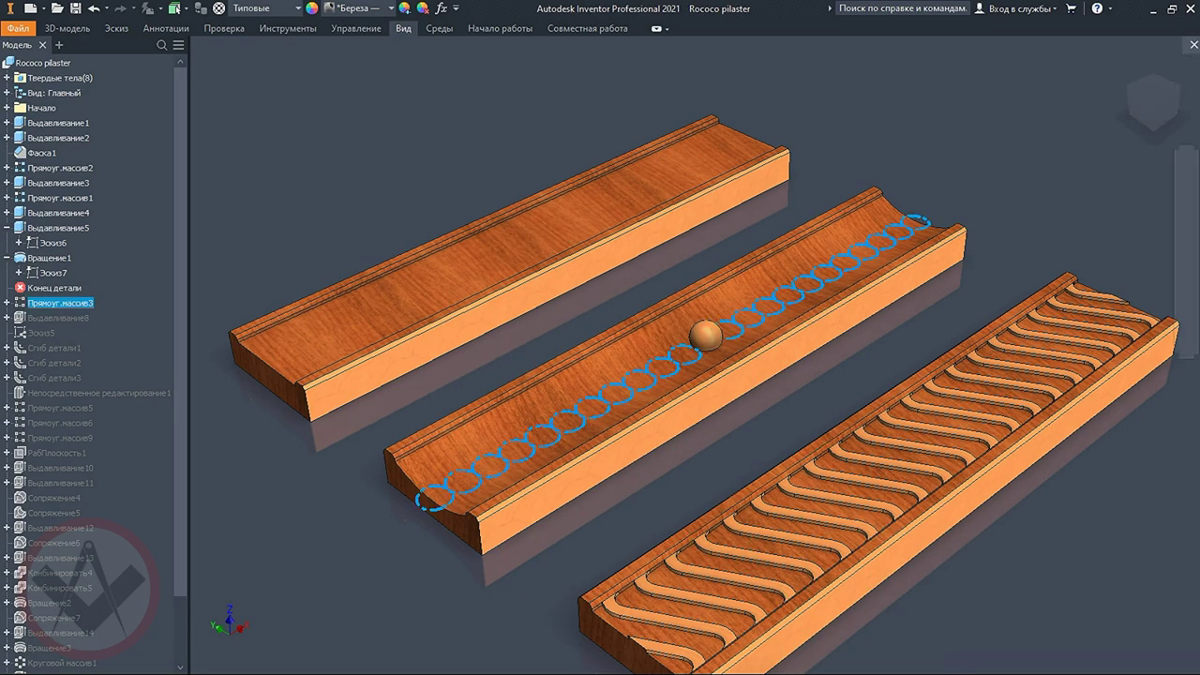
{"action": "left_click", "coordinate": [1049, 583]}
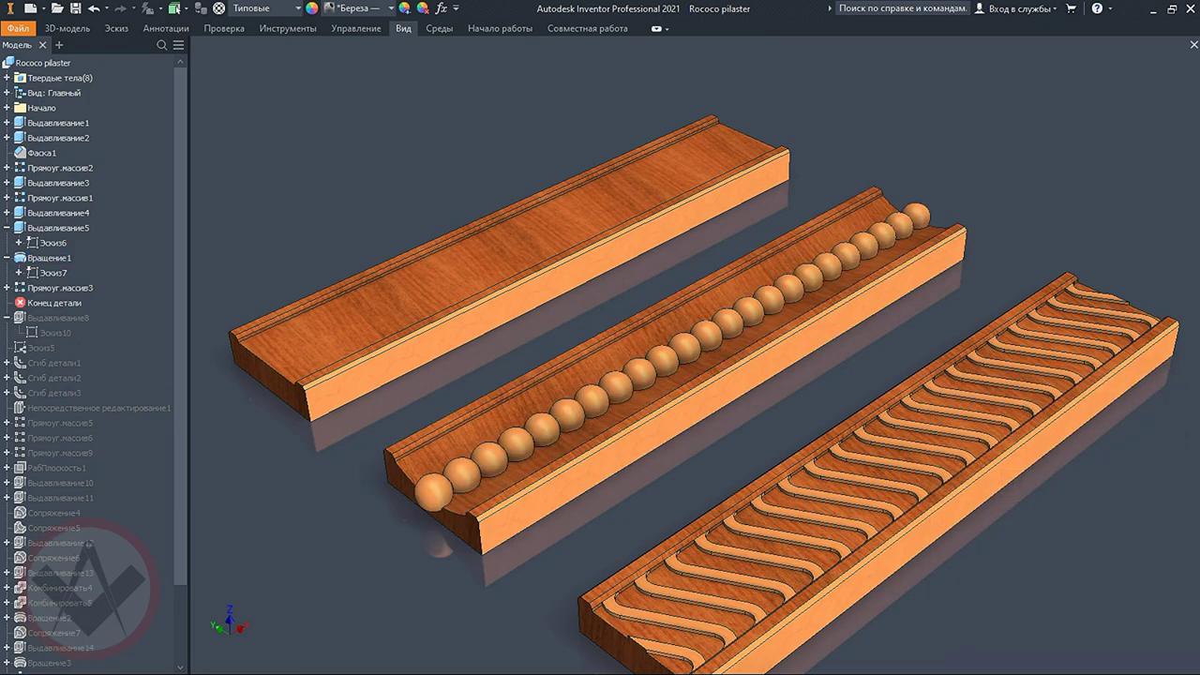
Step: Cut the Эскиз10 scroll ornament 1 mm deep into the first board
{"action": "scroll", "coordinate": [657, 375], "scroll_direction": "up", "scroll_amount": 3}
{"action": "scroll", "coordinate": [656, 375], "scroll_direction": "up", "scroll_amount": 2}
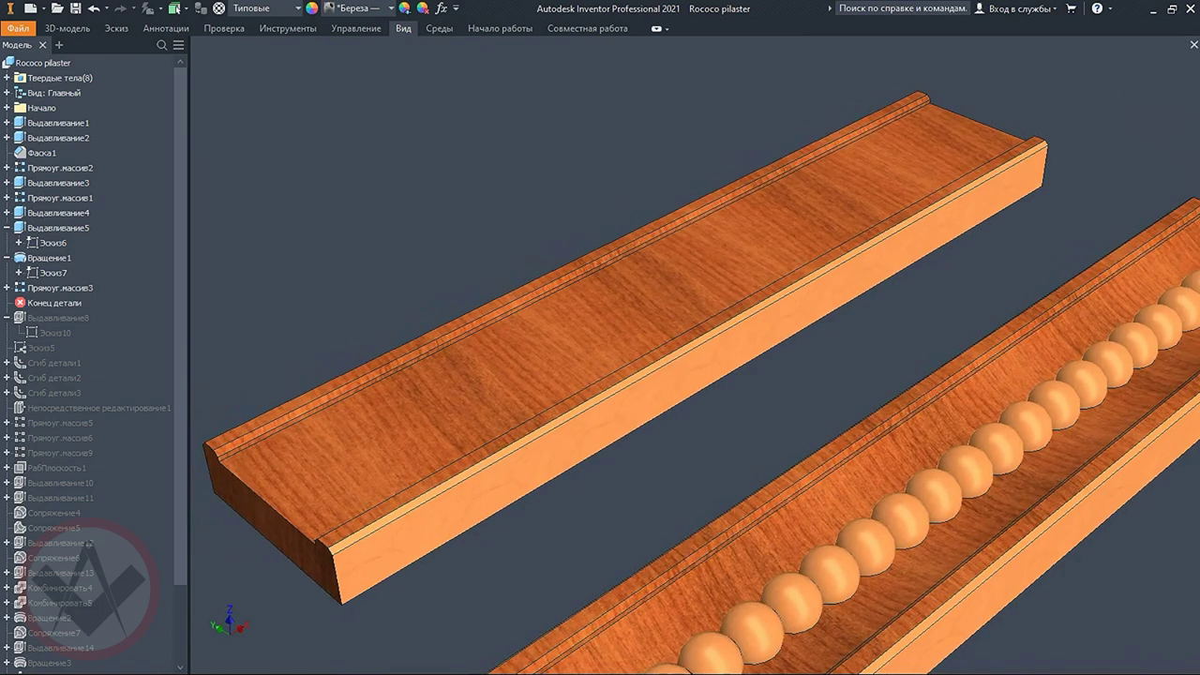
{"action": "scroll", "coordinate": [657, 375], "scroll_direction": "up", "scroll_amount": 1}
{"action": "left_click", "coordinate": [55, 332]}
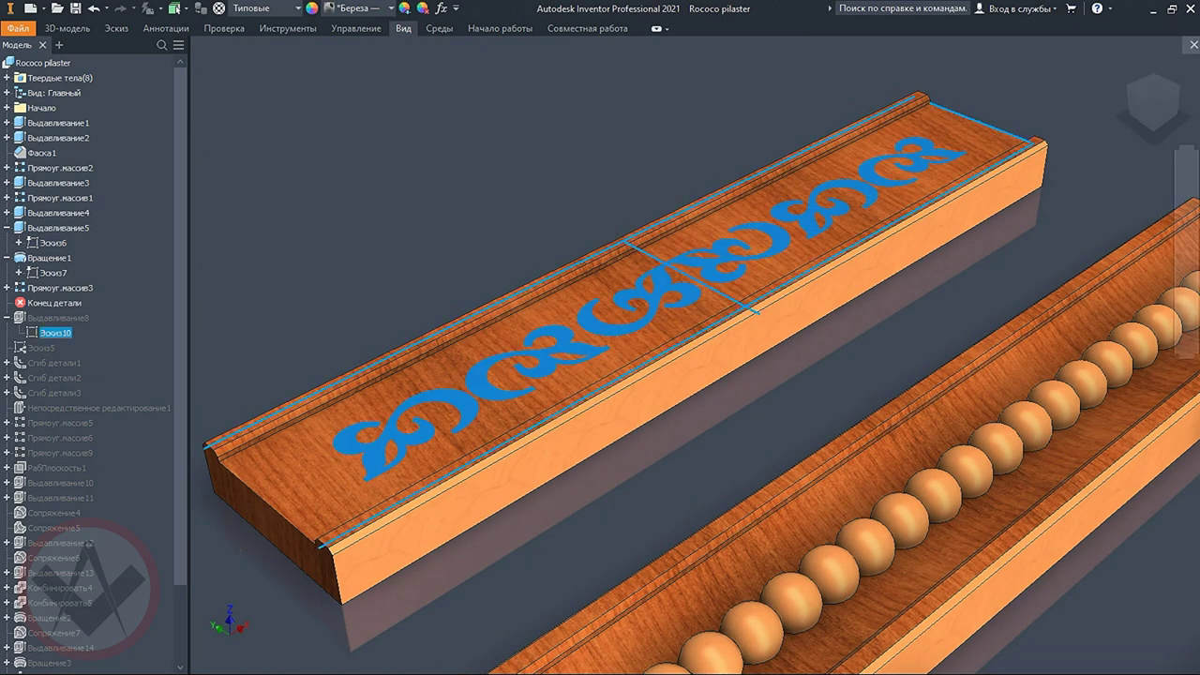
{"action": "key", "text": "e"}
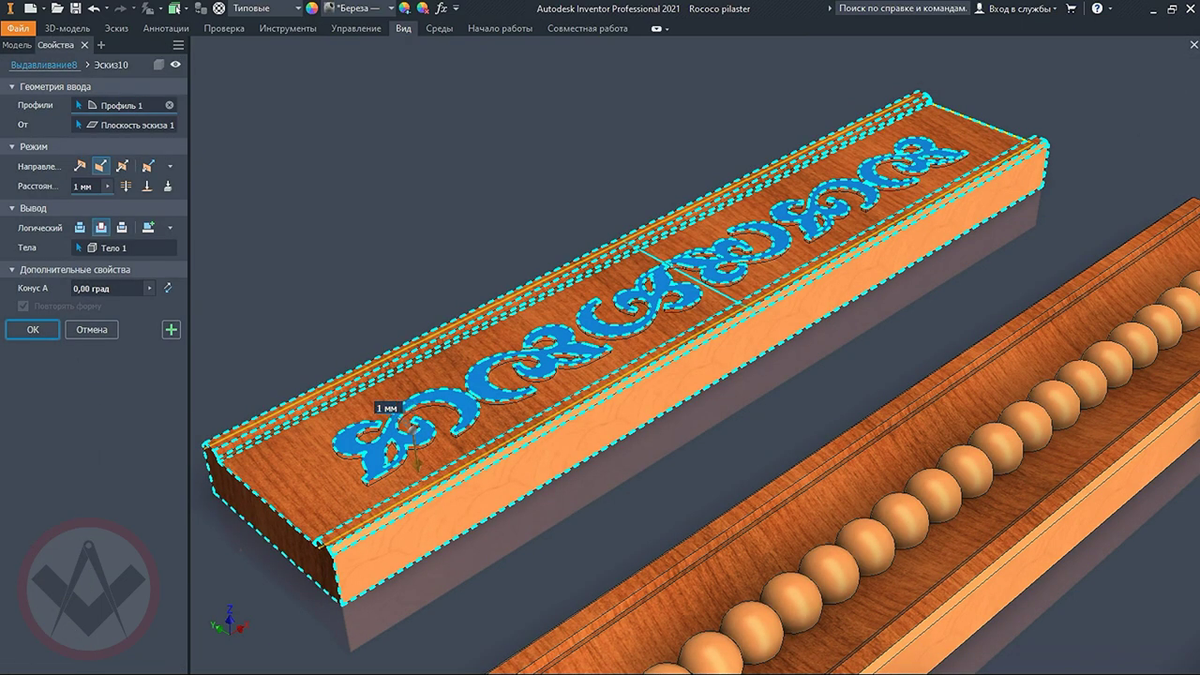
{"action": "key", "text": "Return"}
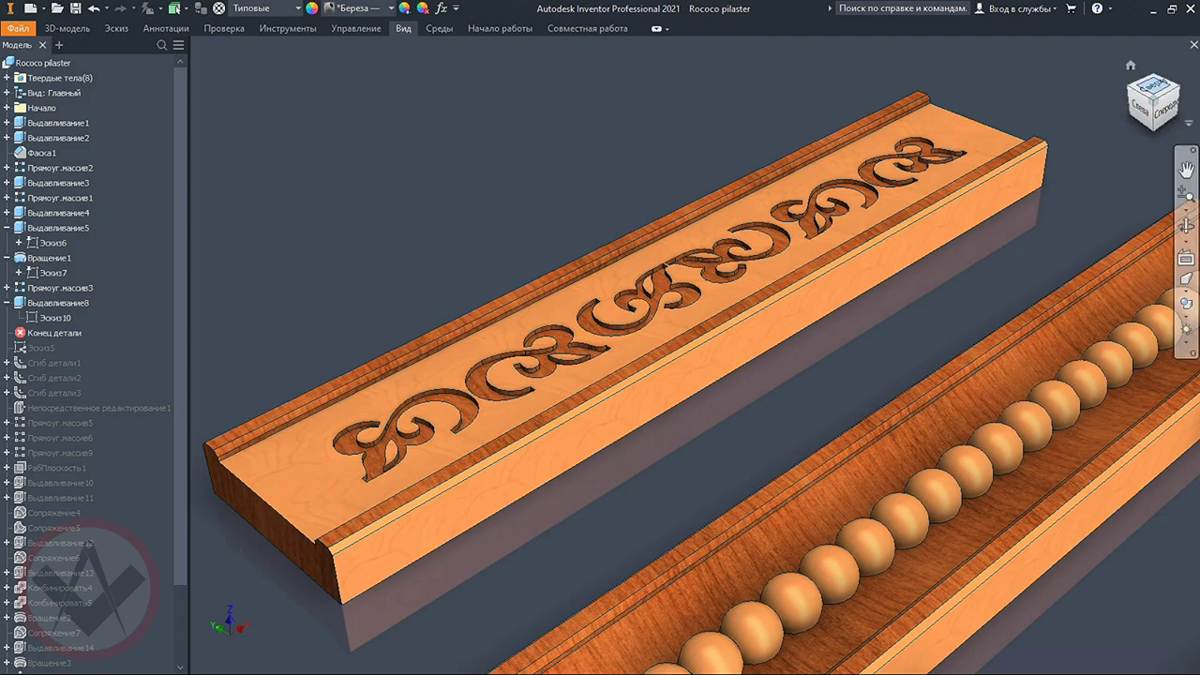
Step: Bend the three boards into a spiral with Bend Part and view the twisted column from the front
{"action": "left_click", "coordinate": [1151, 86]}
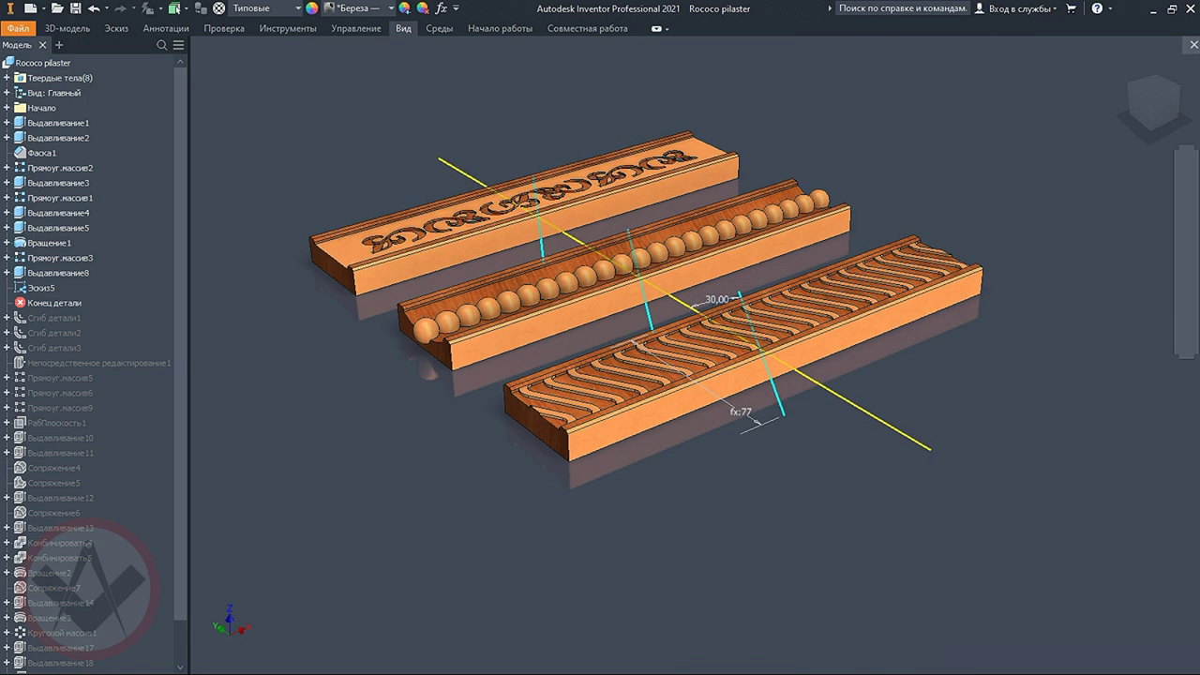
{"action": "key", "text": "Return"}
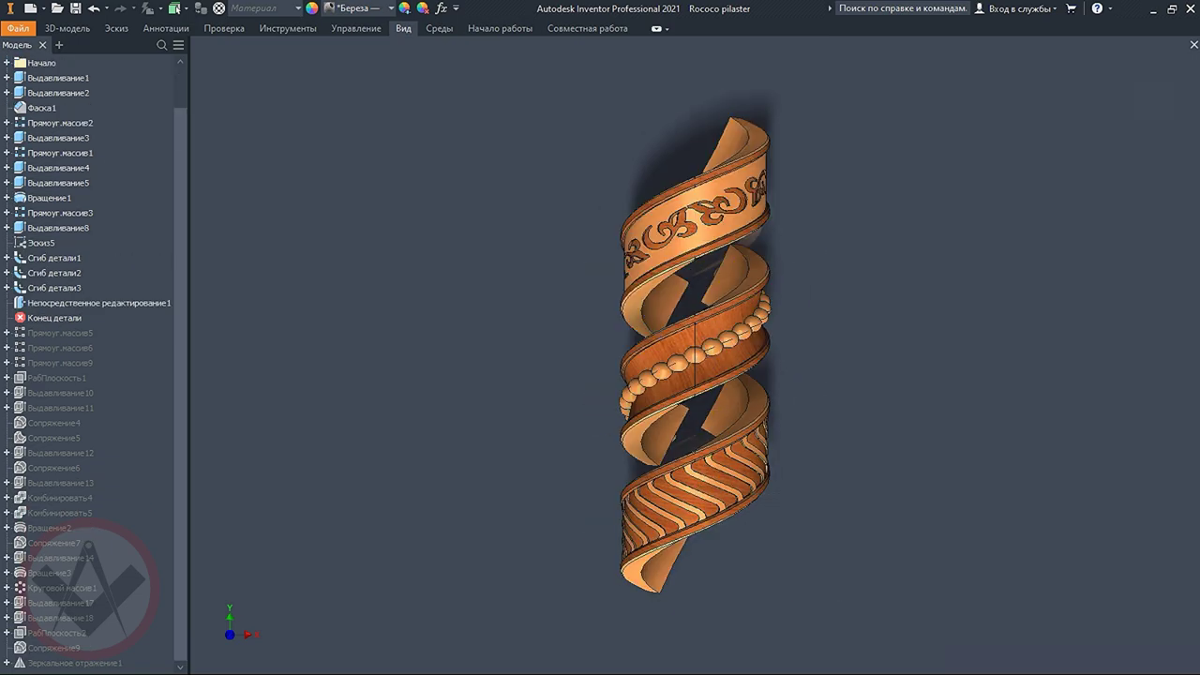
{"action": "key", "text": "F6"}
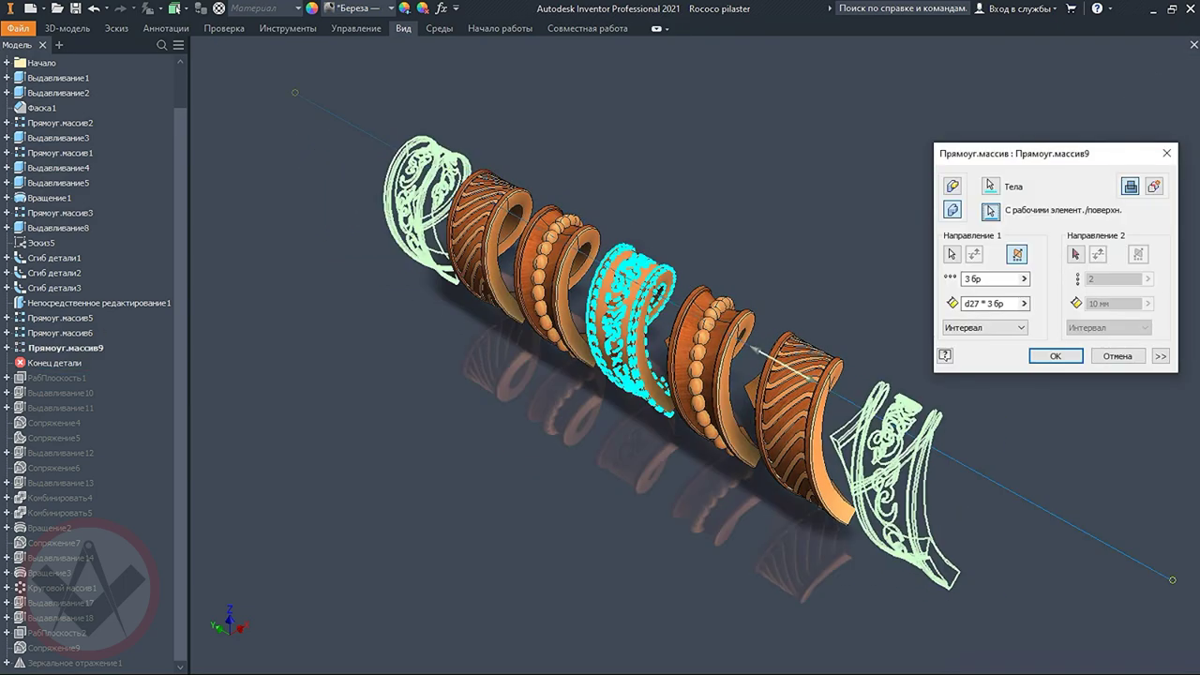
{"action": "left_click", "coordinate": [1151, 105]}
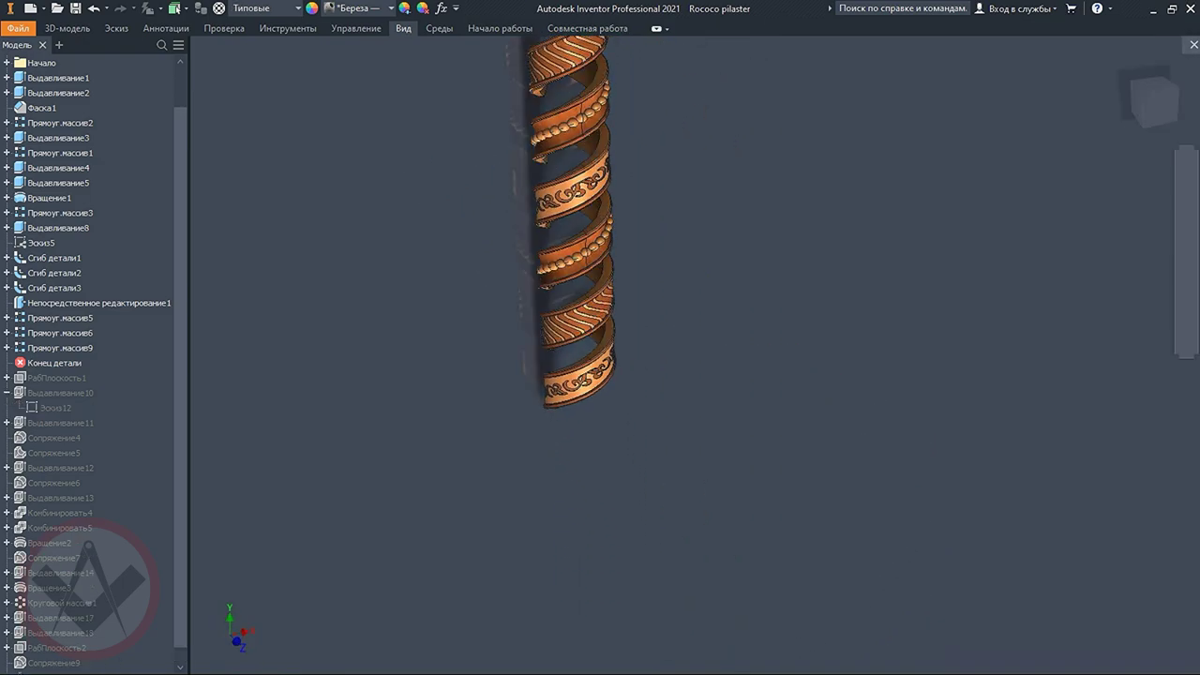
Step: Extrude the fluted circle sketch into a 600 mm fluted core
{"action": "scroll", "coordinate": [469, 243], "scroll_direction": "up", "scroll_amount": 5}
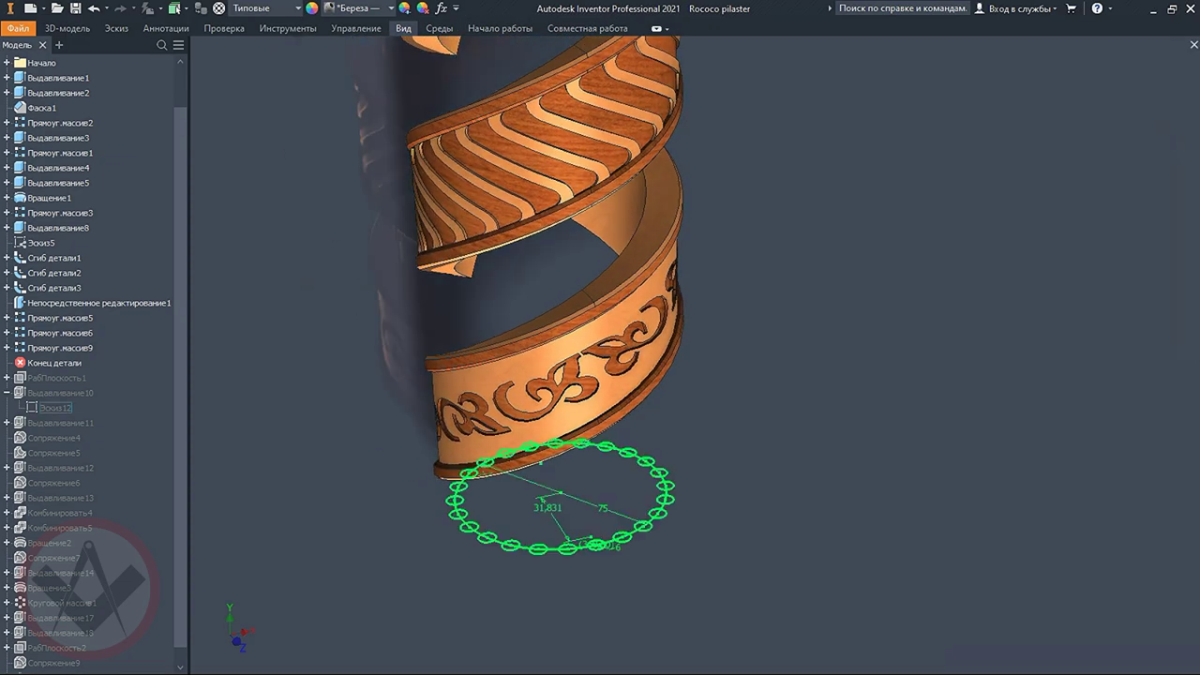
{"action": "left_click", "coordinate": [55, 408]}
{"action": "key", "text": "e"}
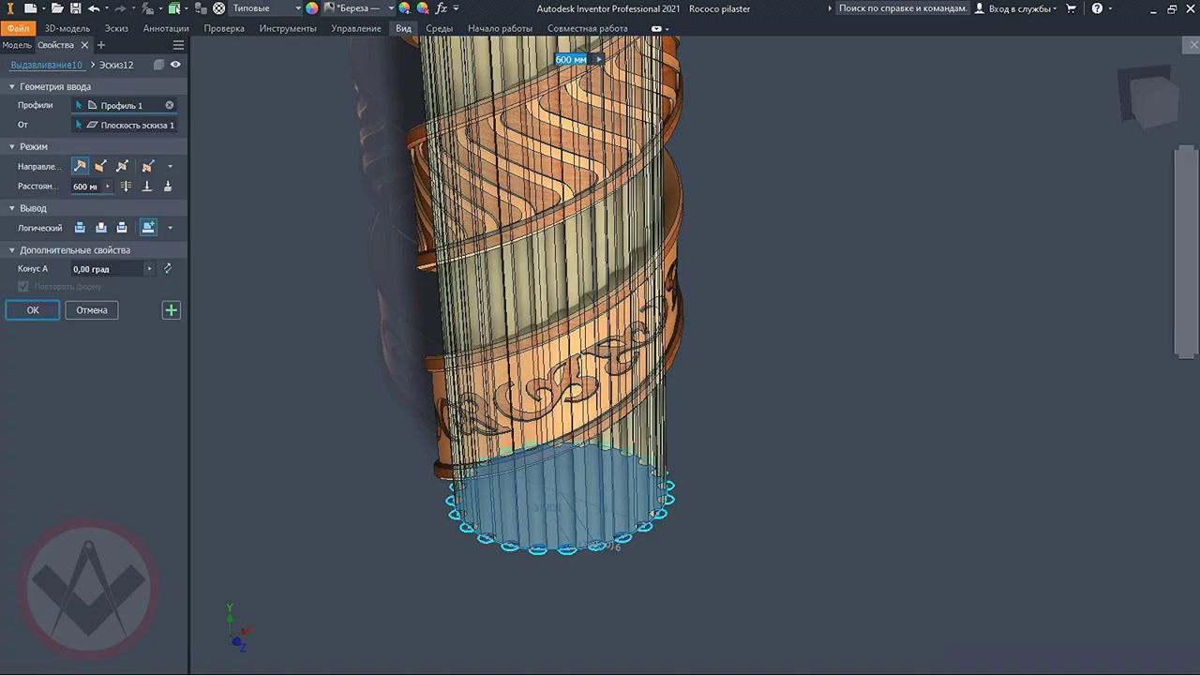
{"action": "left_click", "coordinate": [86, 186]}
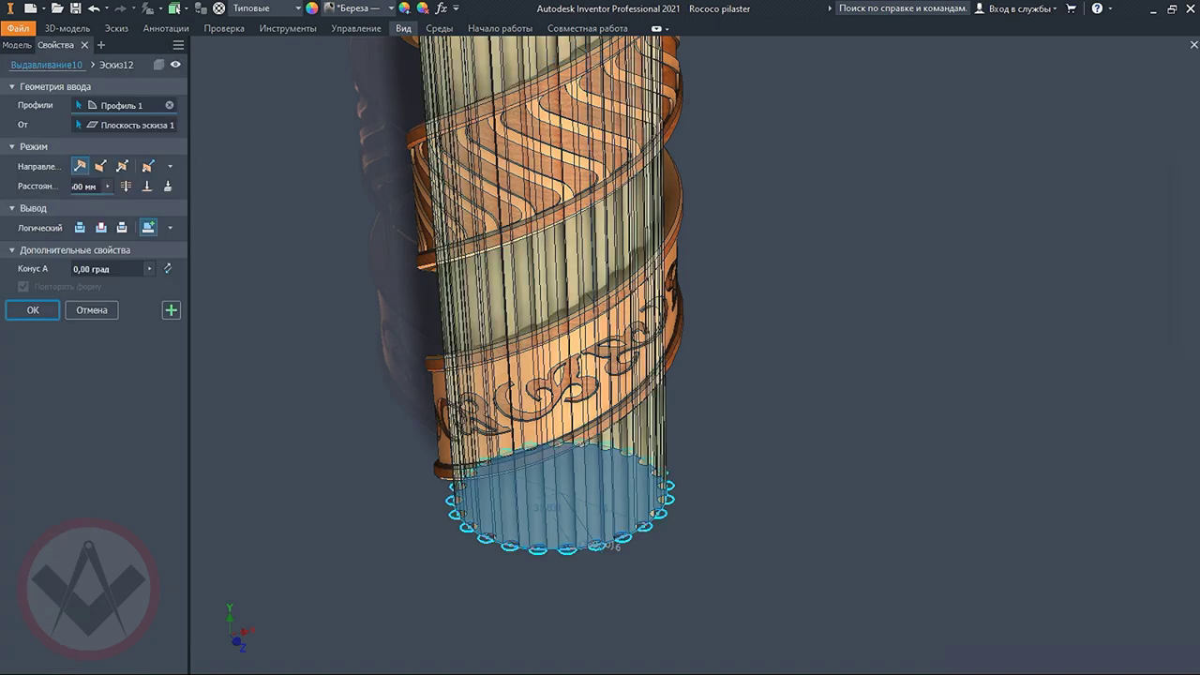
{"action": "key", "text": "Return"}
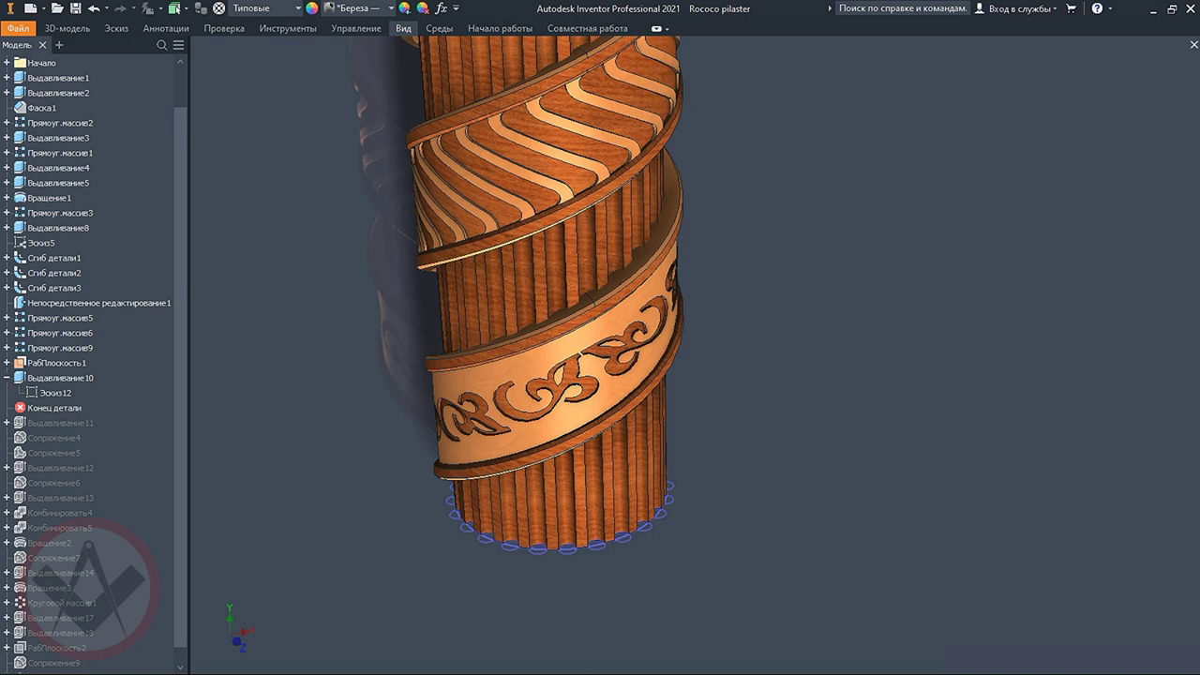
Step: Restore the 7 mm Выдавливание11 base disc and the 3 mm Сопряжение4 fillet on the 24 flute ends
{"action": "scroll", "coordinate": [600, 375], "scroll_direction": "up", "scroll_amount": 2}
{"action": "scroll", "coordinate": [600, 375], "scroll_direction": "up", "scroll_amount": 3}
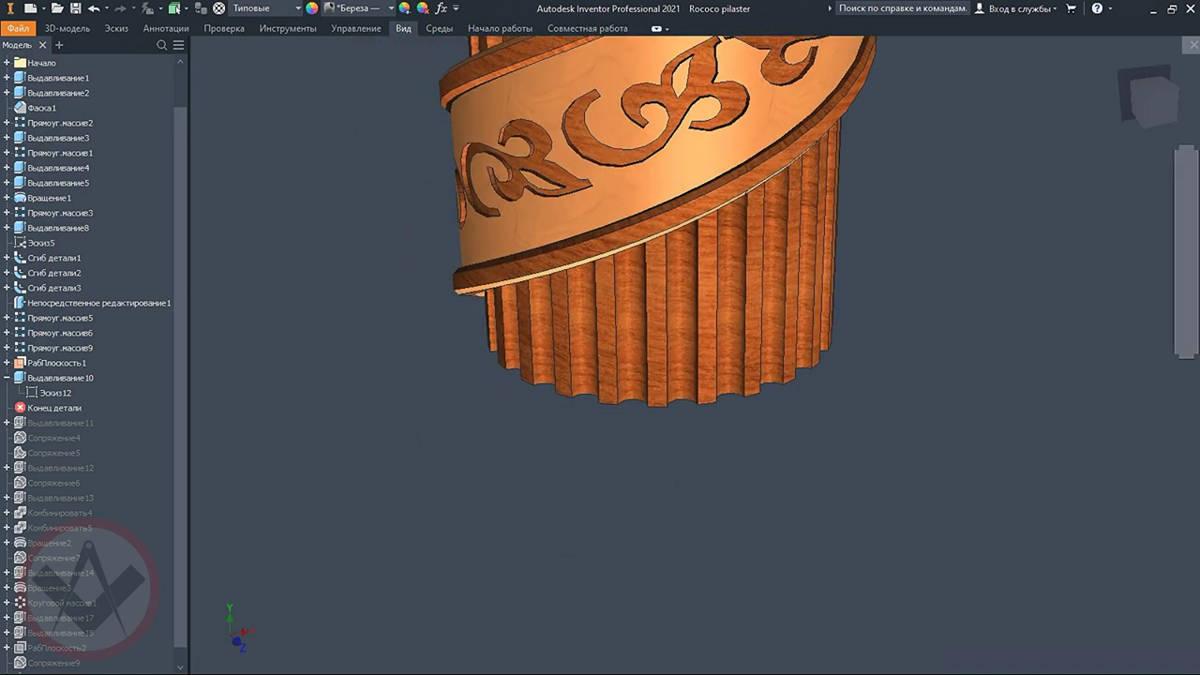
{"action": "middle_click_drag", "start_coordinate": [657, 281], "coordinate": [619, 262], "text": "shift"}
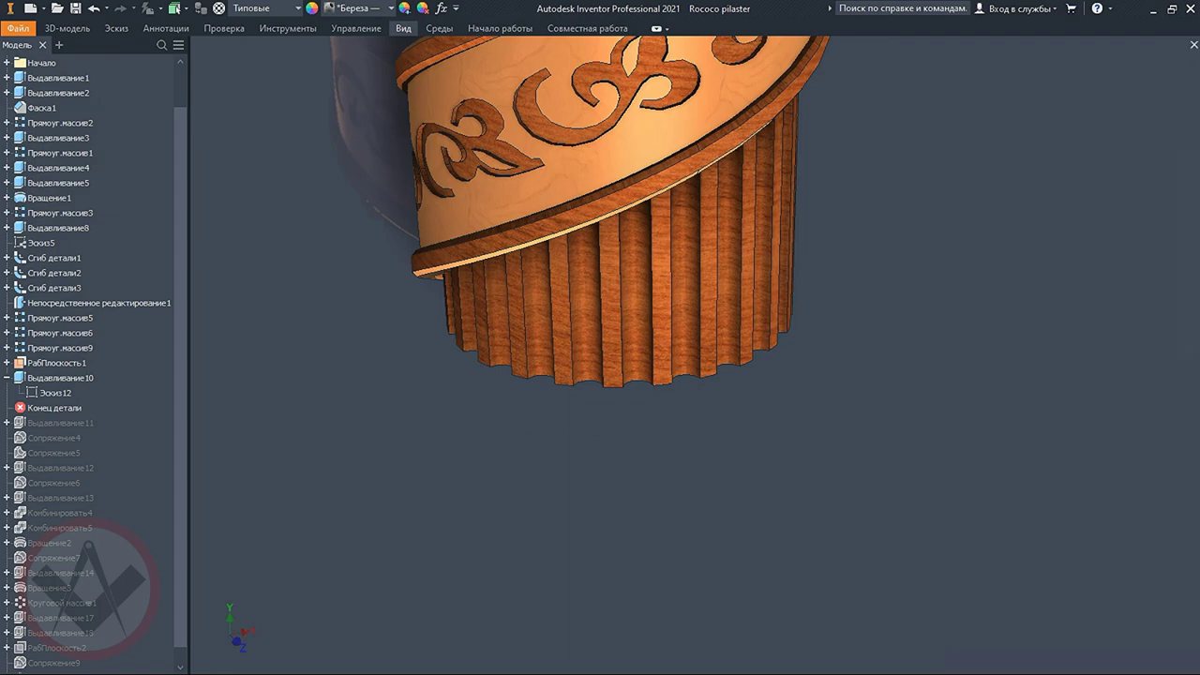
{"action": "double_click", "coordinate": [61, 423]}
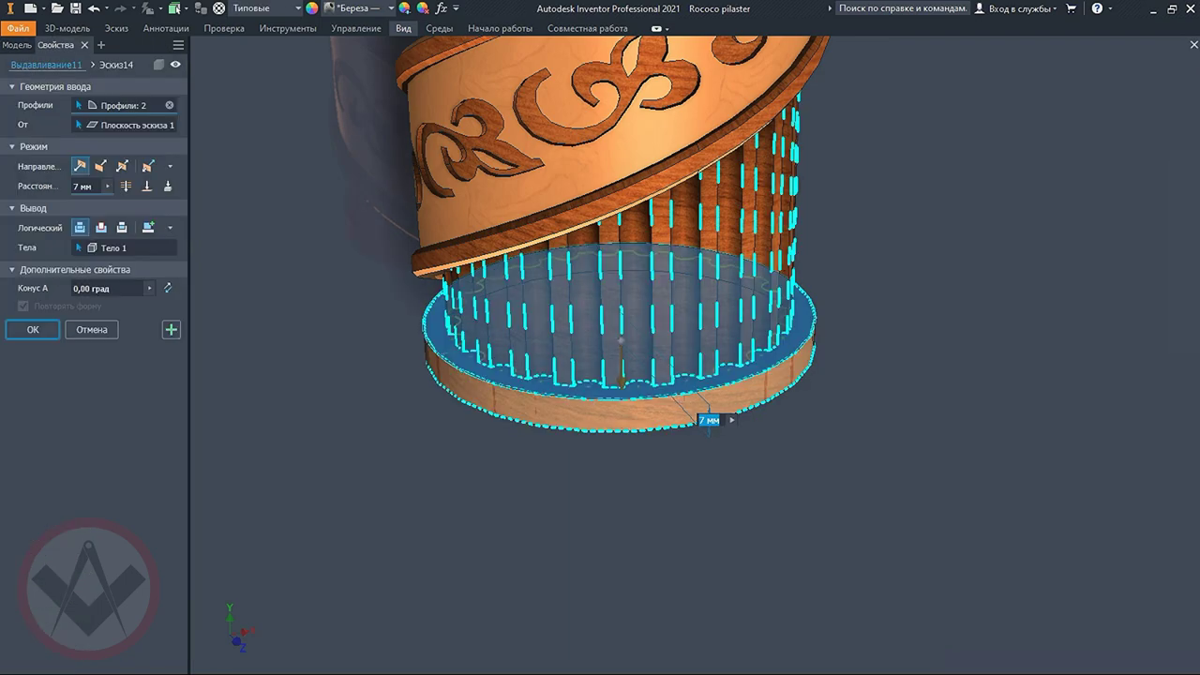
{"action": "key", "text": "Return"}
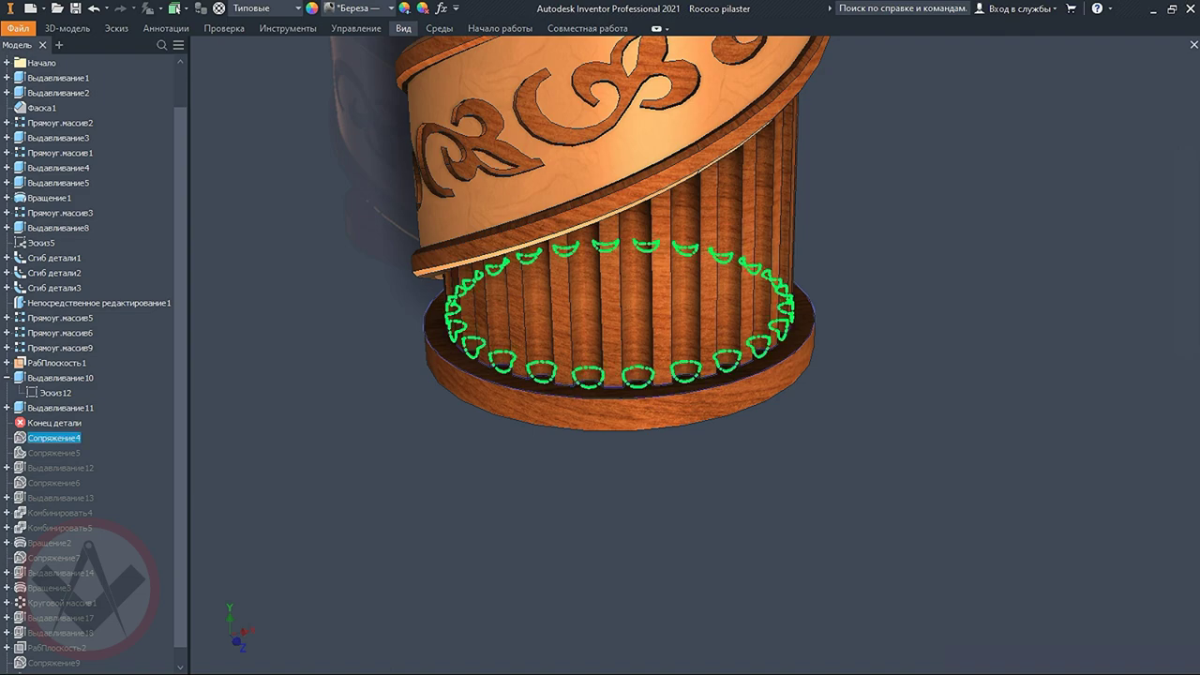
{"action": "double_click", "coordinate": [53, 438]}
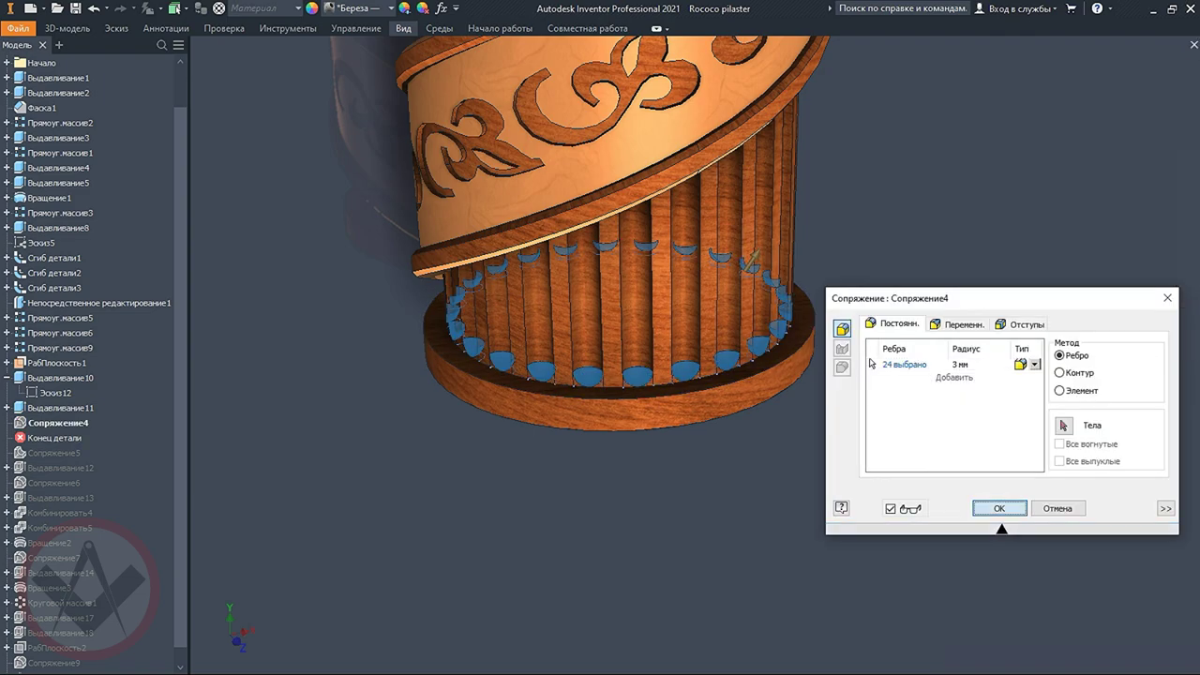
{"action": "key", "text": "Return"}
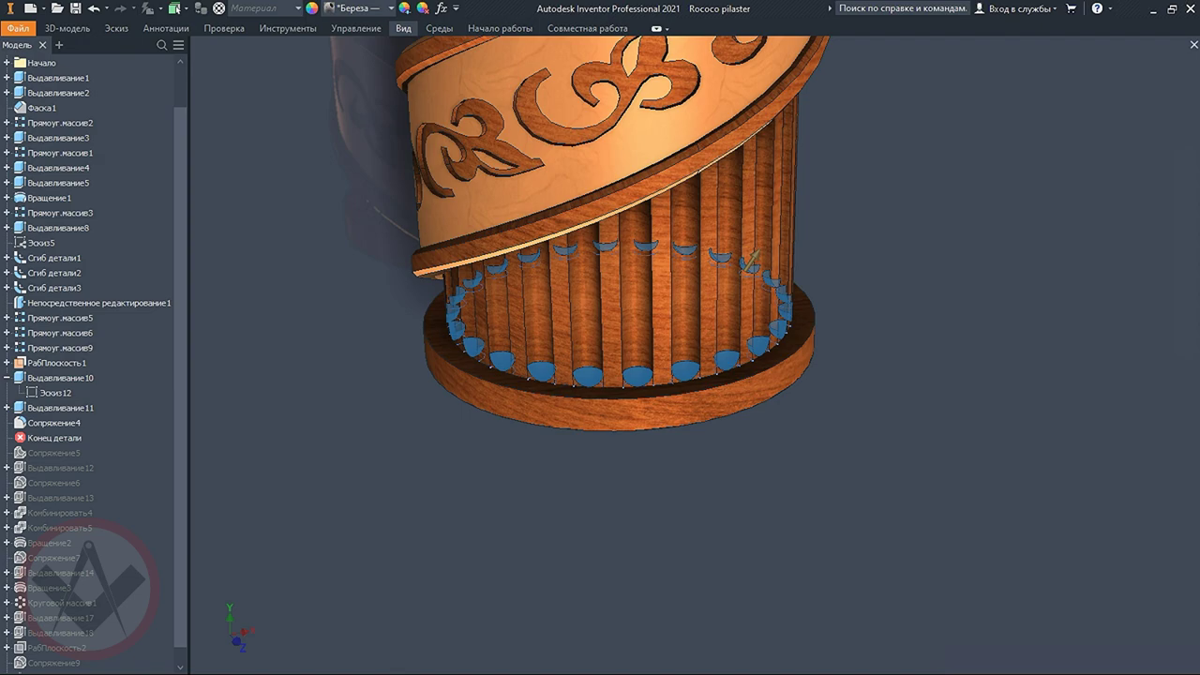
Step: Bring back the 5 mm Сопряжение5 fillet on the base disc edge
{"action": "scroll", "coordinate": [397, 459], "scroll_direction": "down", "scroll_amount": 2}
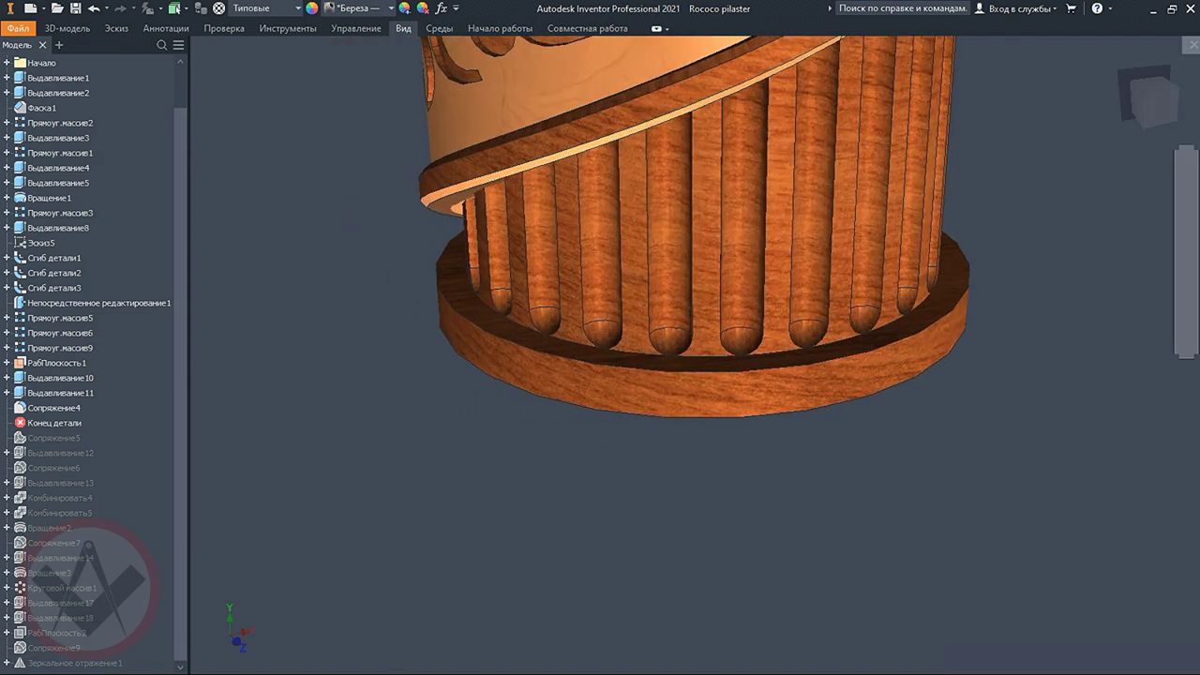
{"action": "scroll", "coordinate": [397, 459], "scroll_direction": "down", "scroll_amount": 2}
{"action": "scroll", "coordinate": [398, 460], "scroll_direction": "down", "scroll_amount": 1}
{"action": "scroll", "coordinate": [397, 459], "scroll_direction": "down", "scroll_amount": 1}
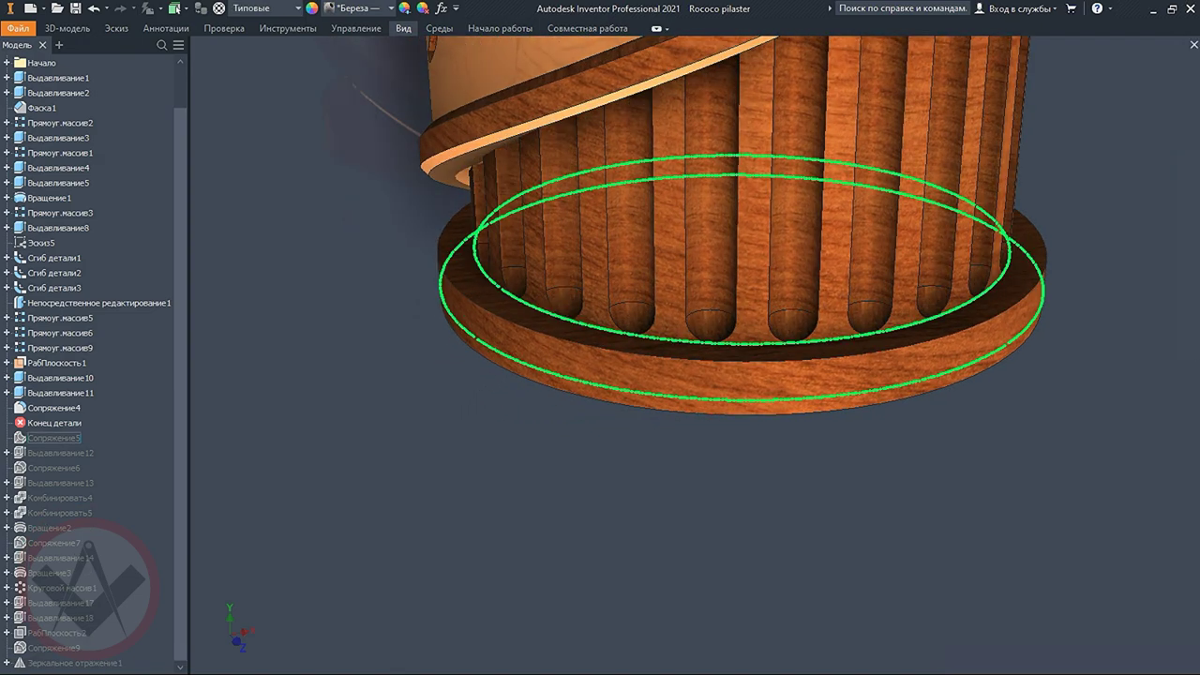
{"action": "left_click", "coordinate": [54, 437]}
{"action": "double_click", "coordinate": [53, 438]}
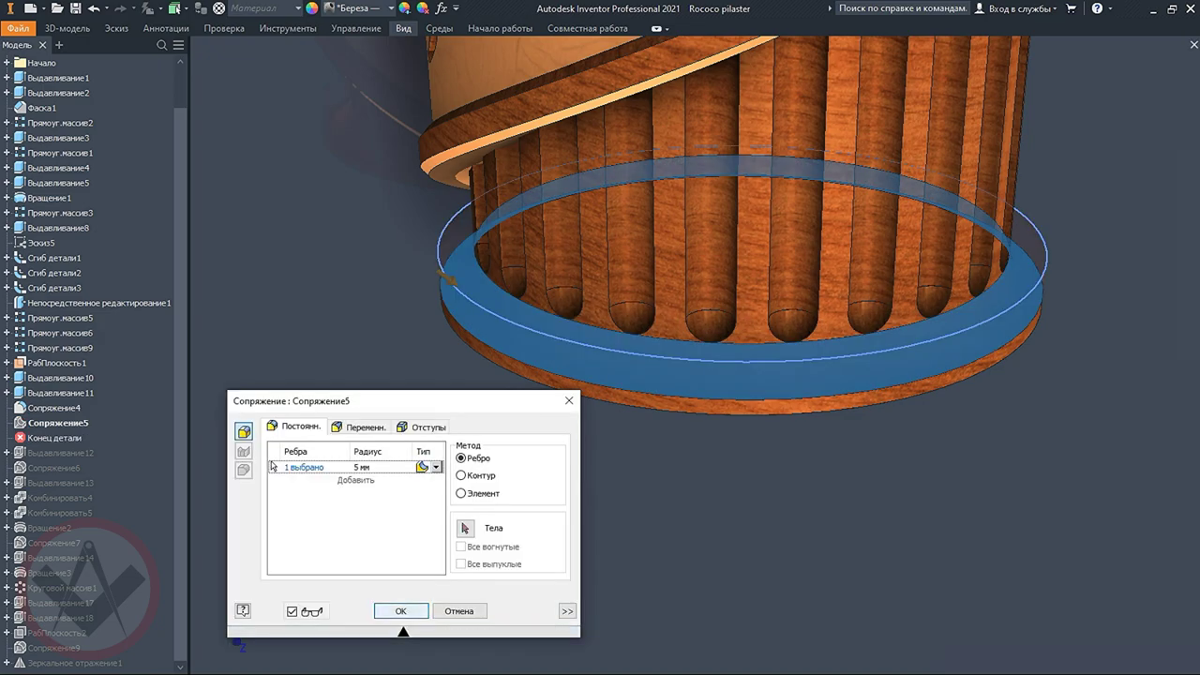
{"action": "left_click", "coordinate": [397, 611]}
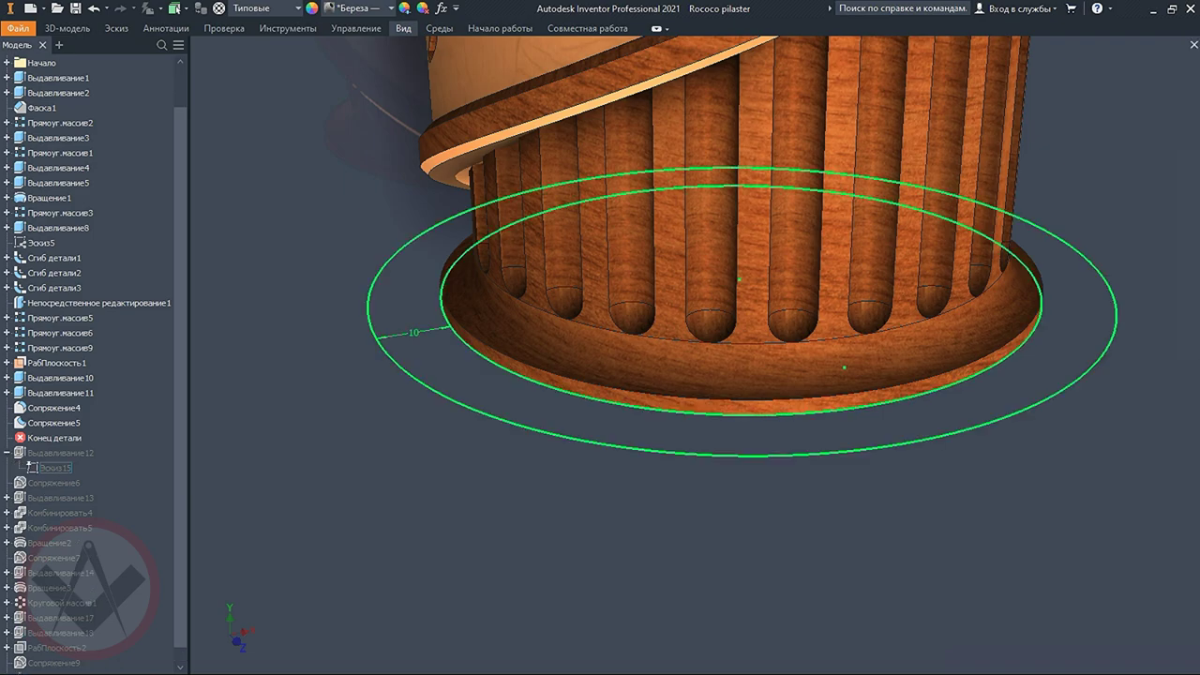
Step: Restore the Выдавливание12 stepped base ring and its Сопряжение6 fillet
{"action": "double_click", "coordinate": [56, 453]}
{"action": "key", "text": "Return"}
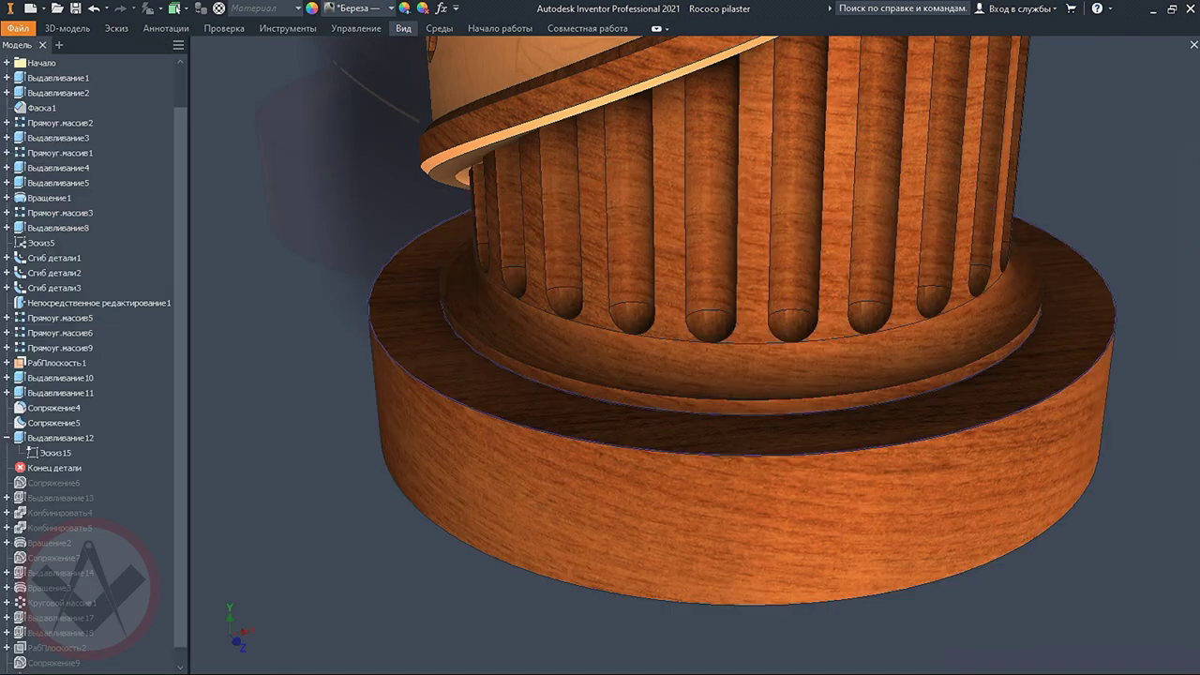
{"action": "double_click", "coordinate": [54, 482]}
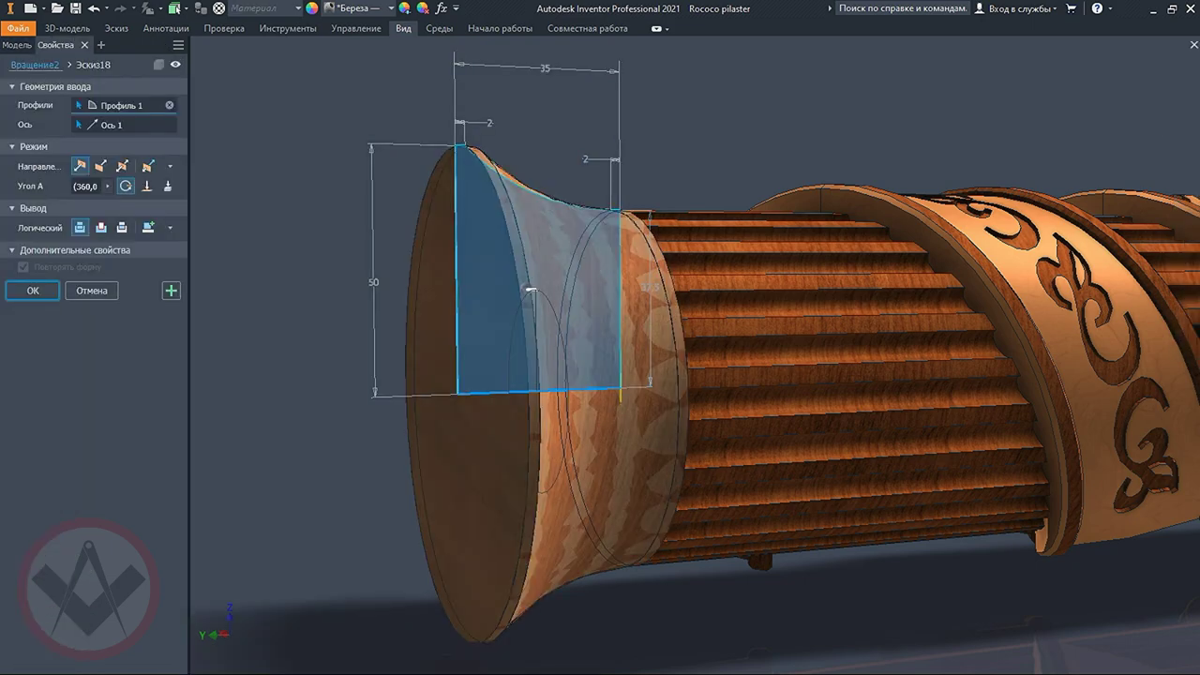
Step: Complete the Вращение2 flared revolve, Сопряжение7 fillet and Выдавливание14 square plinth extrusion
{"action": "key", "text": "Return"}
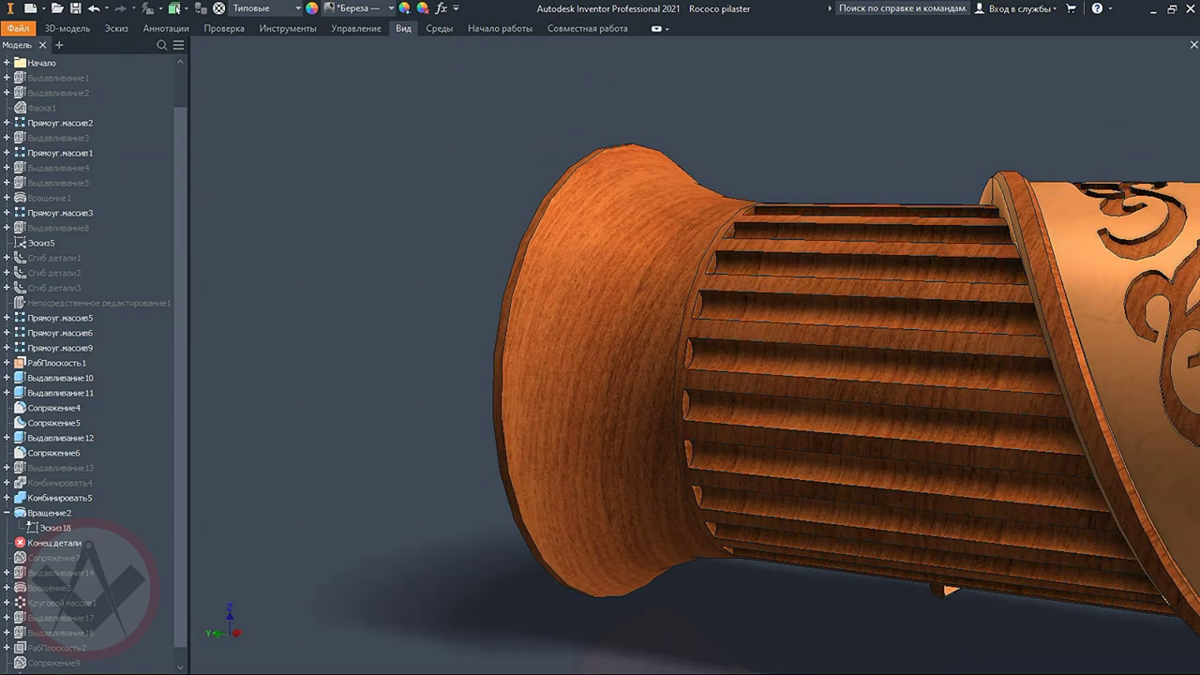
{"action": "left_click", "coordinate": [382, 275]}
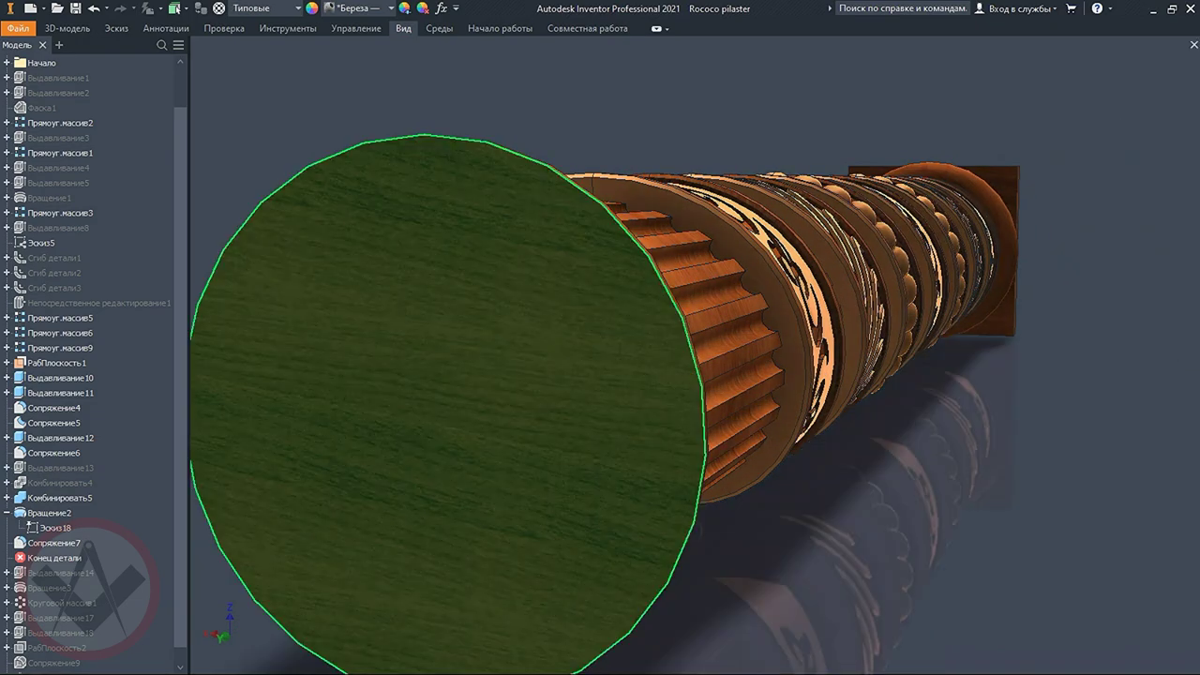
{"action": "key", "text": "Page_Up"}
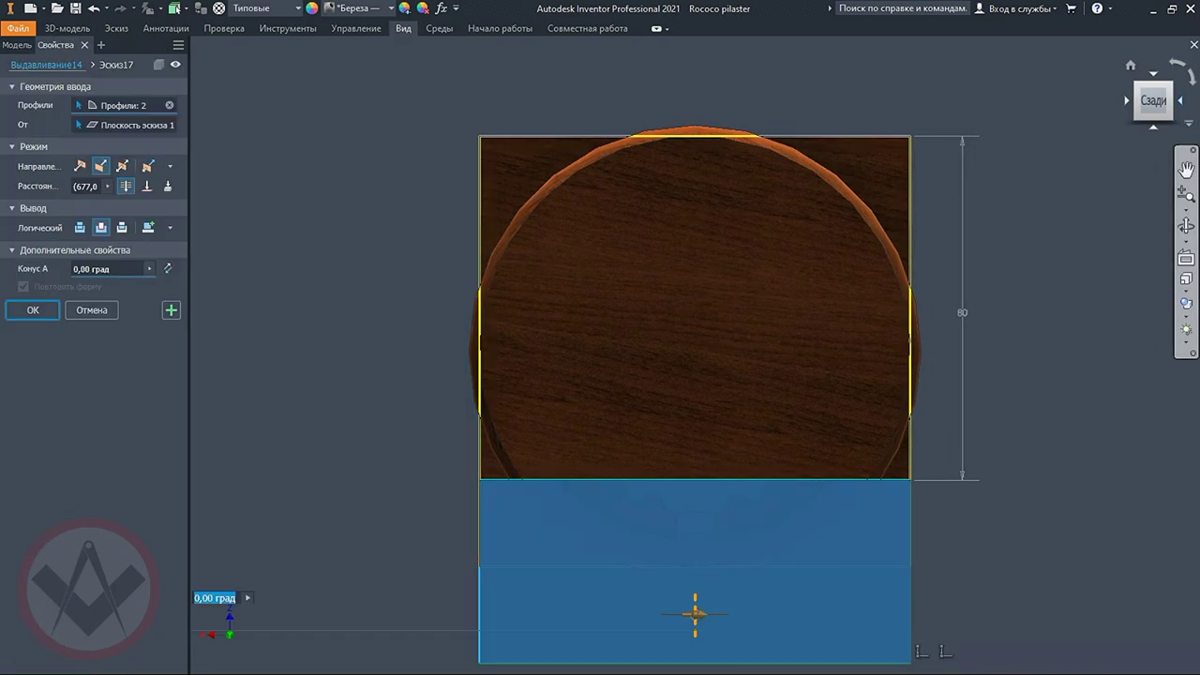
{"action": "left_click", "coordinate": [1180, 100]}
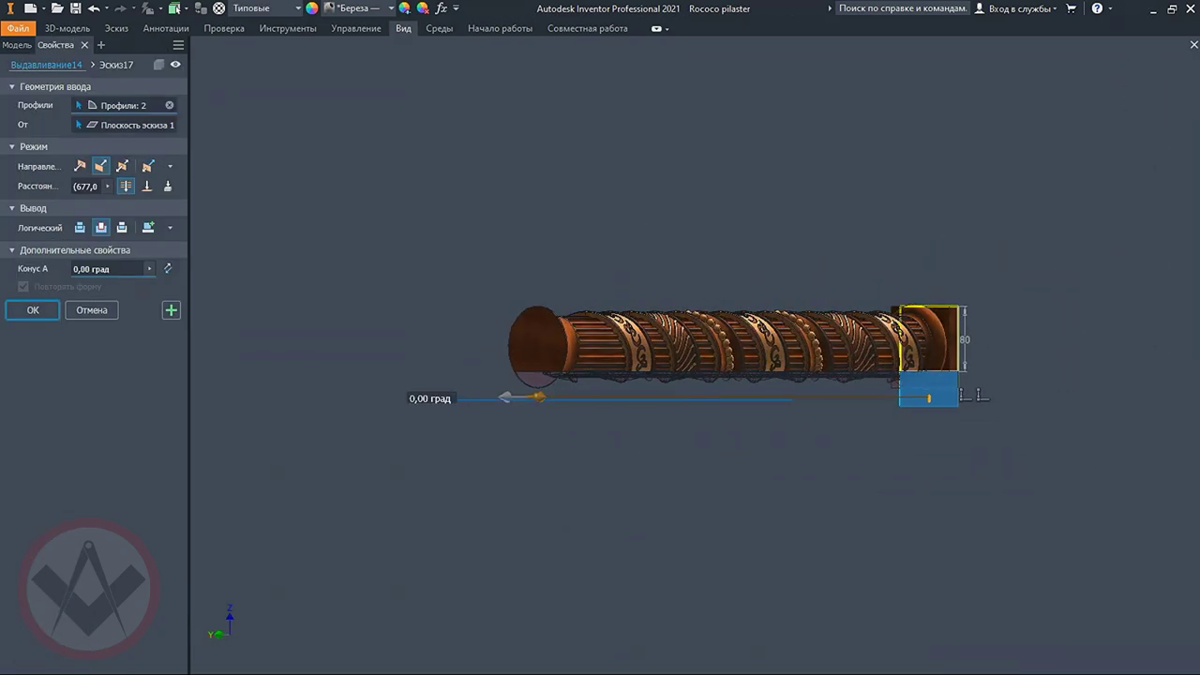
{"action": "key", "text": "Return"}
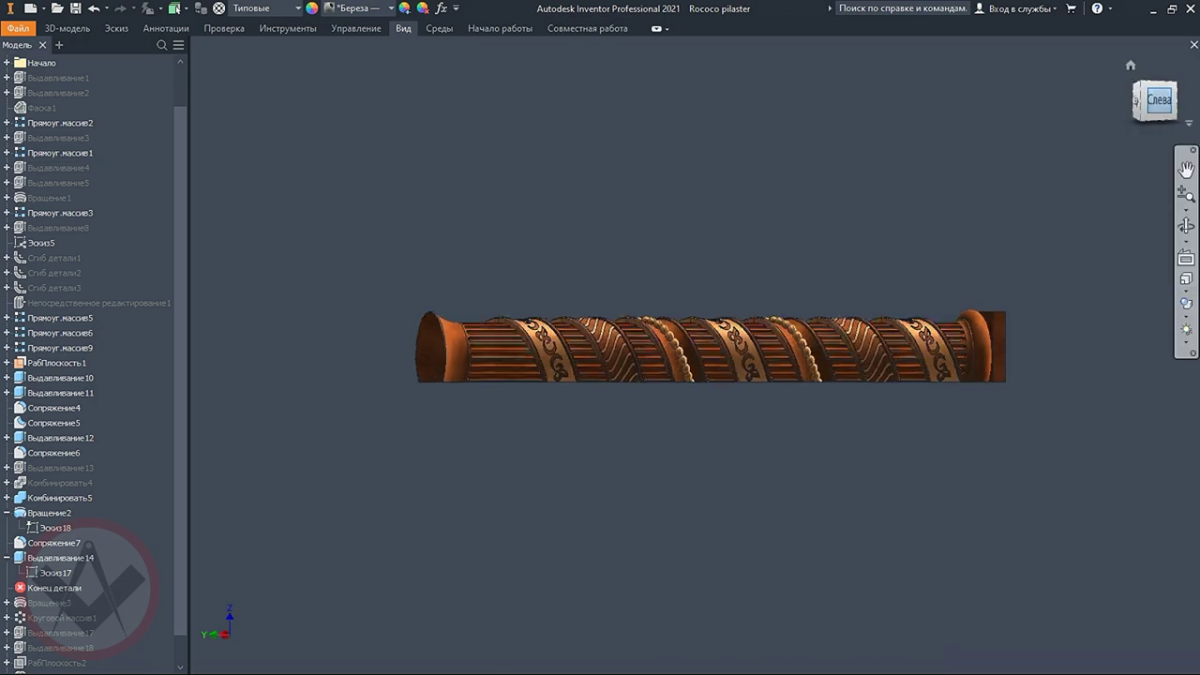
Step: View the whole column from the top and zoom out
{"action": "left_click", "coordinate": [1154, 88]}
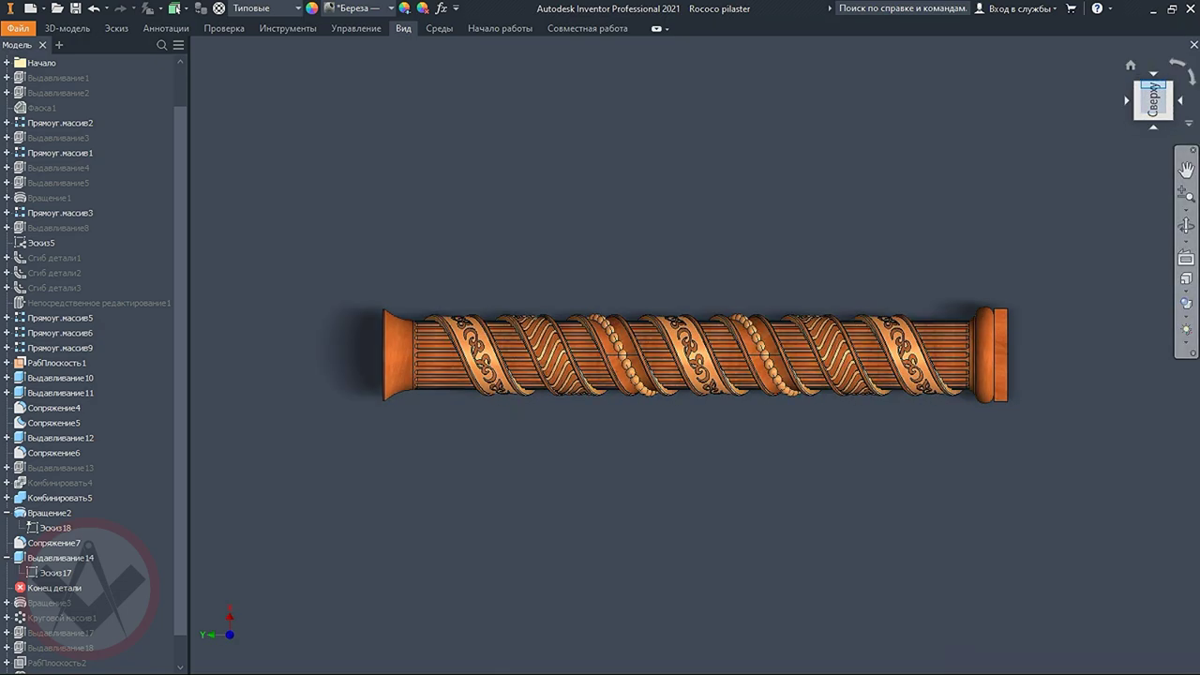
{"action": "scroll", "coordinate": [324, 351], "scroll_direction": "down", "scroll_amount": 2}
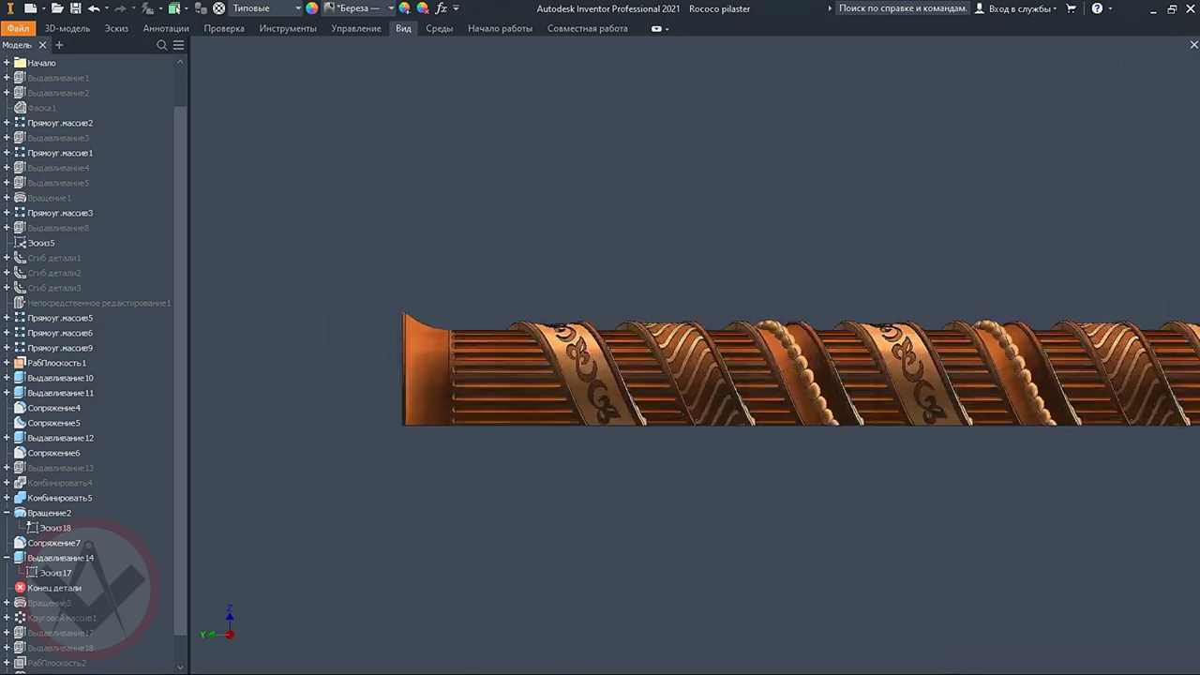
{"action": "scroll", "coordinate": [323, 352], "scroll_direction": "down", "scroll_amount": 2}
{"action": "scroll", "coordinate": [323, 352], "scroll_direction": "down", "scroll_amount": 2}
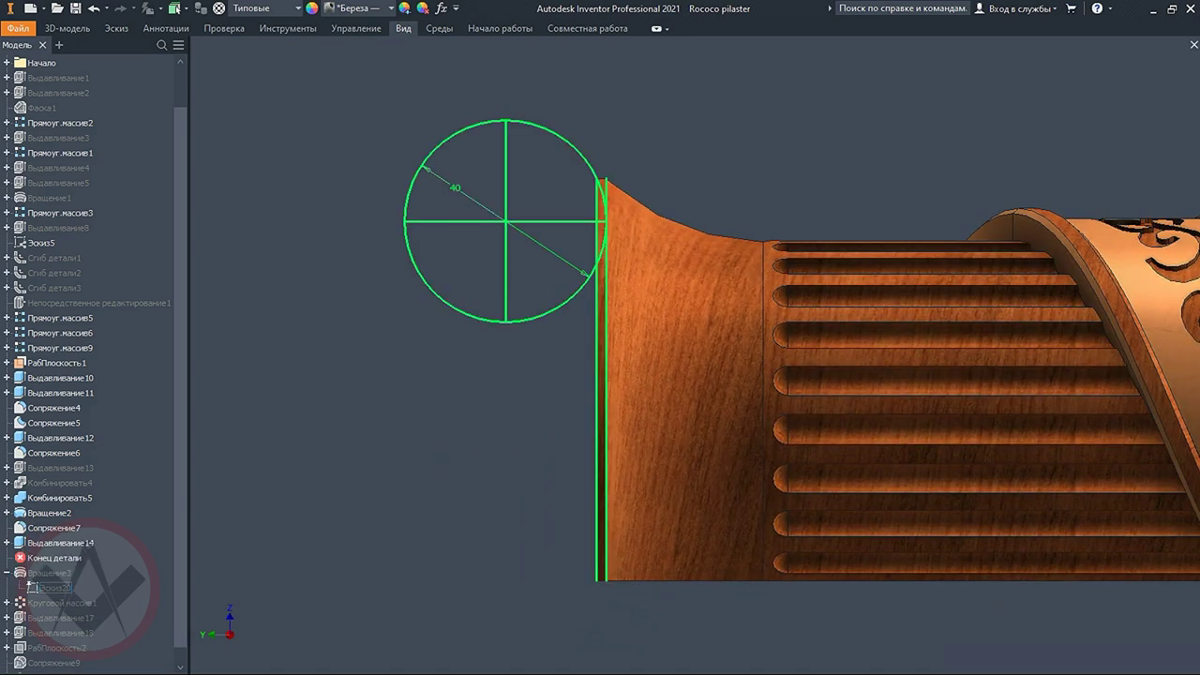
Step: Revolve the Вращение3 half-sphere bead on the flared end
{"action": "middle_click_drag", "start_coordinate": [546, 176], "coordinate": [659, 245], "text": "shift"}
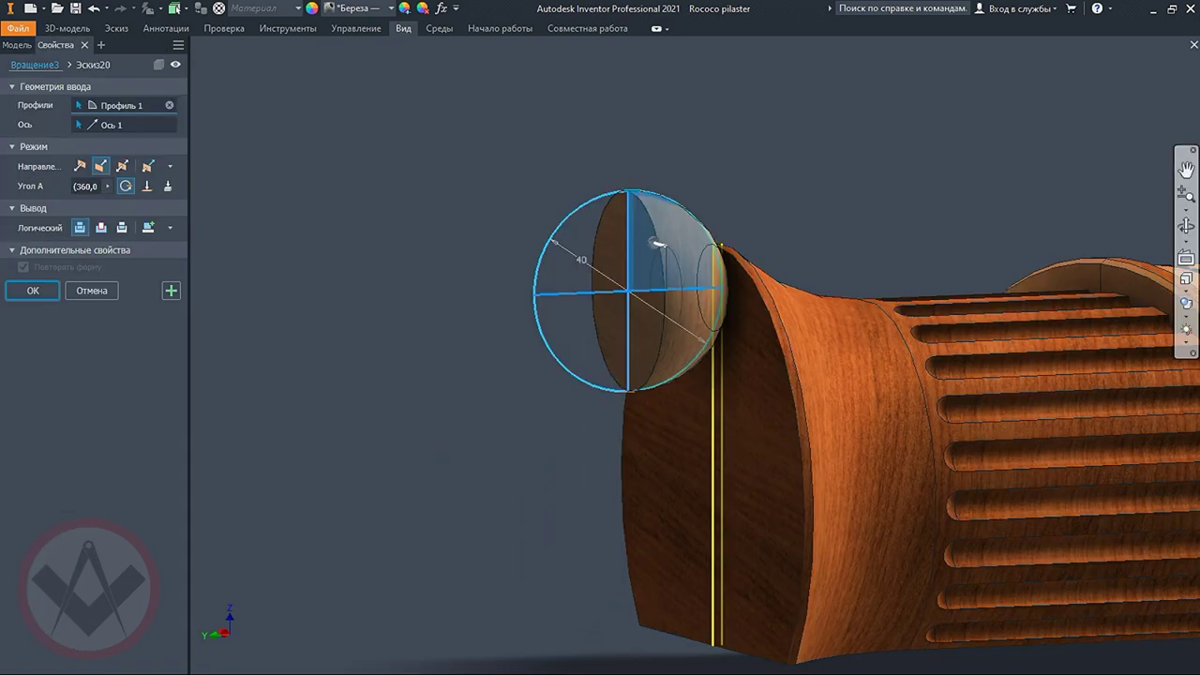
{"action": "key", "text": "Return"}
{"action": "scroll", "coordinate": [750, 403], "scroll_direction": "down", "scroll_amount": 3}
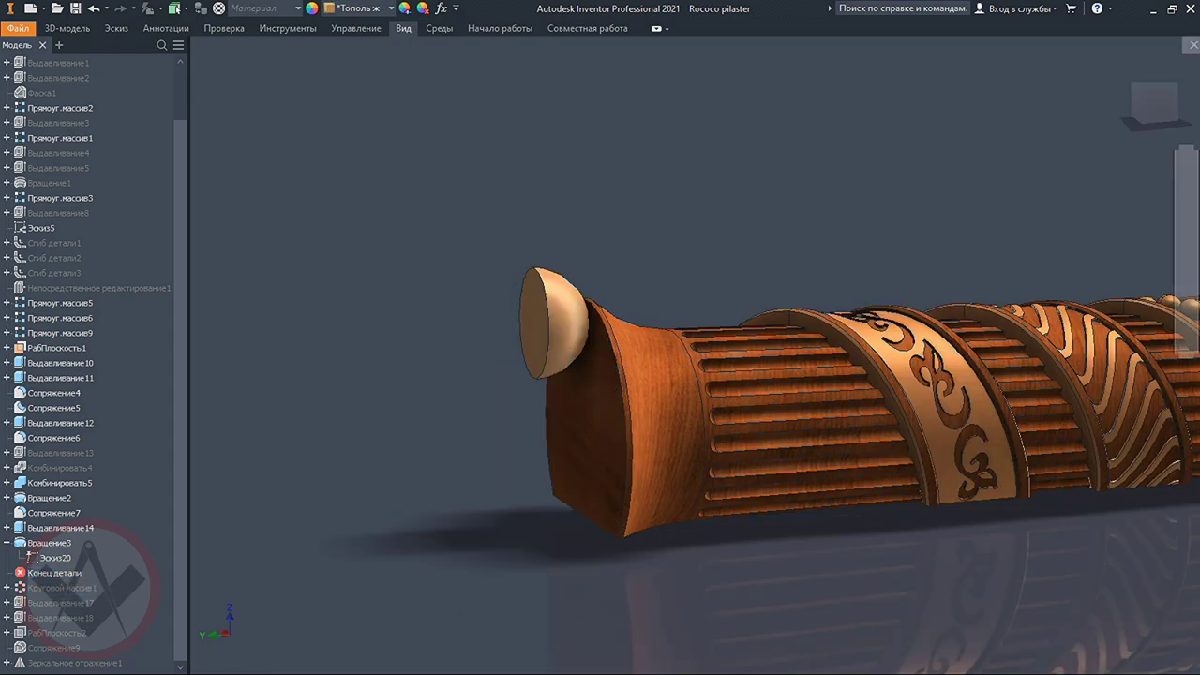
Step: Pattern the beads around the end, apply the cut, and round the plinth edges 5 mm
{"action": "key", "text": "Return"}
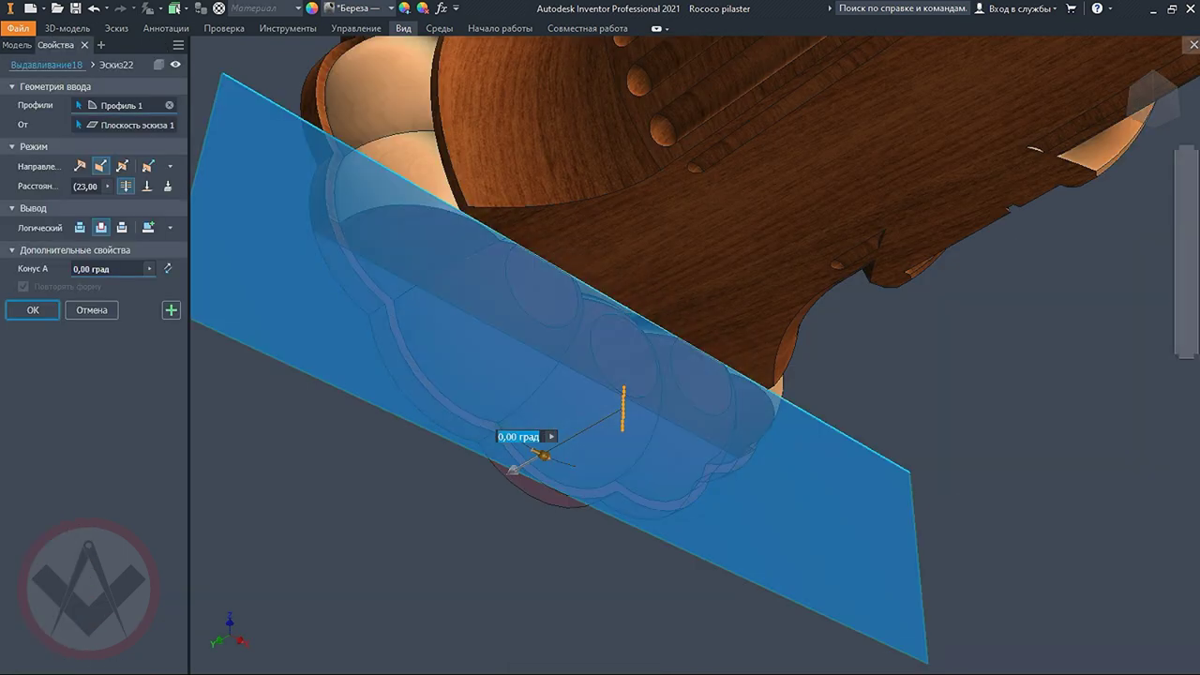
{"action": "key", "text": "Return"}
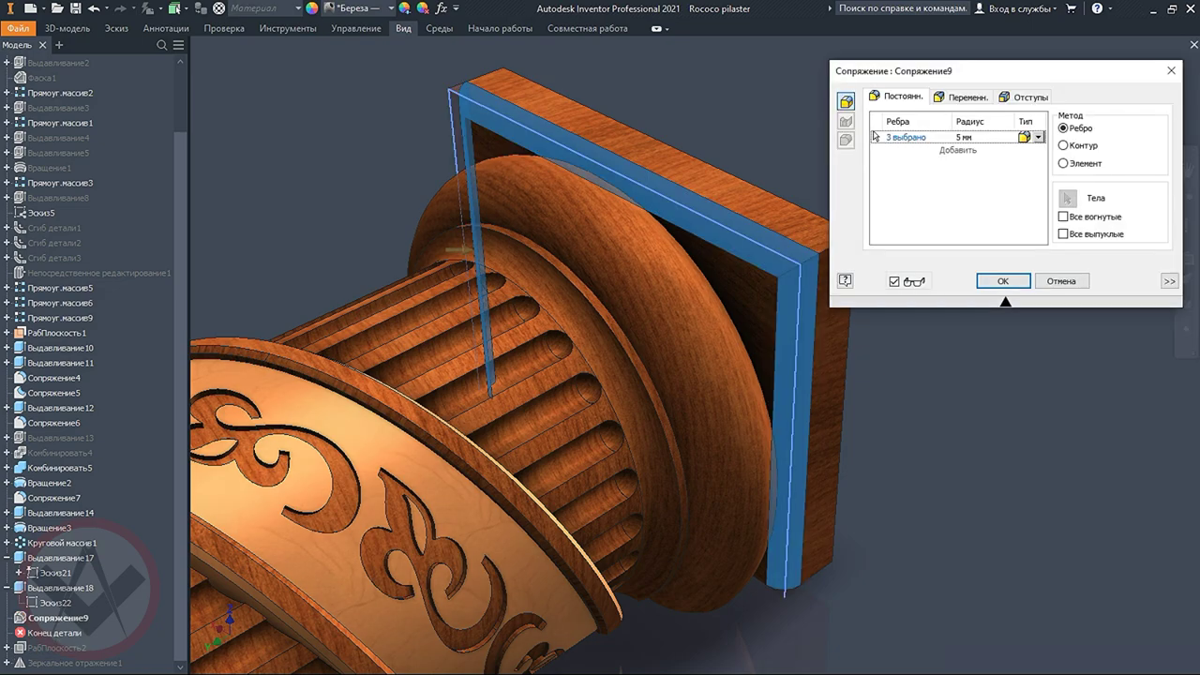
{"action": "key", "text": "Return"}
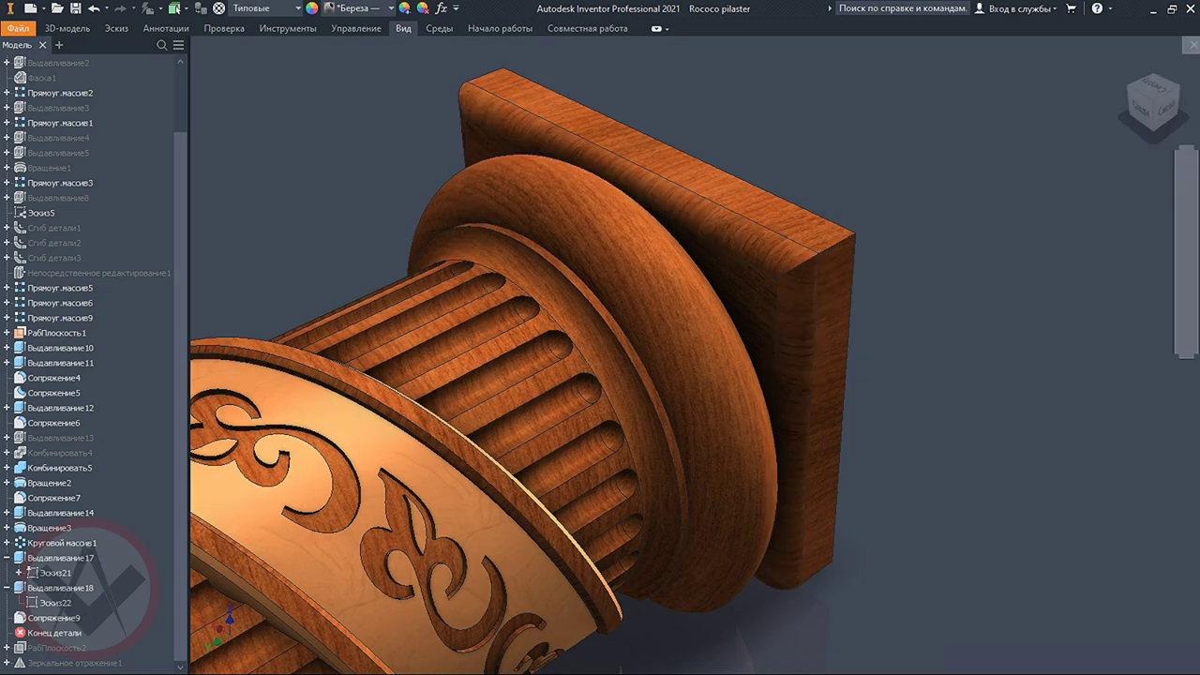